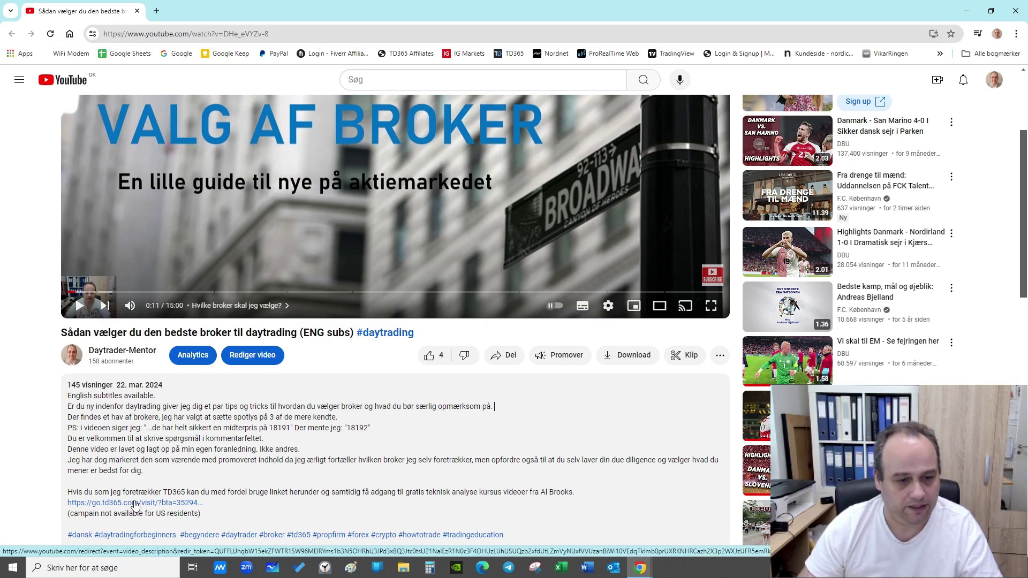
Go to the TD365 site from the description link and start opening a new account.
{"action": "left_click", "coordinate": [134, 504]}
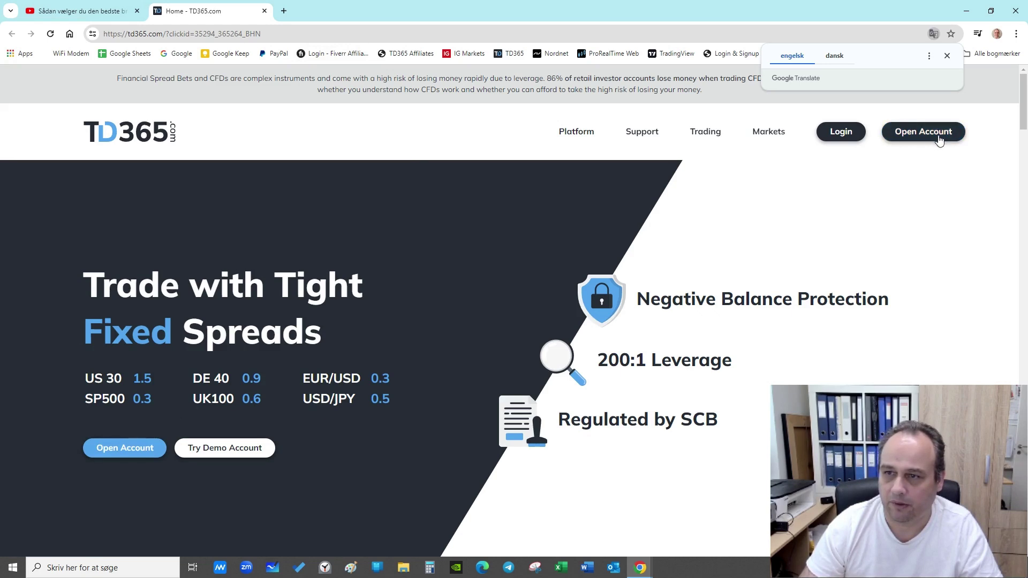
{"action": "left_click", "coordinate": [946, 56]}
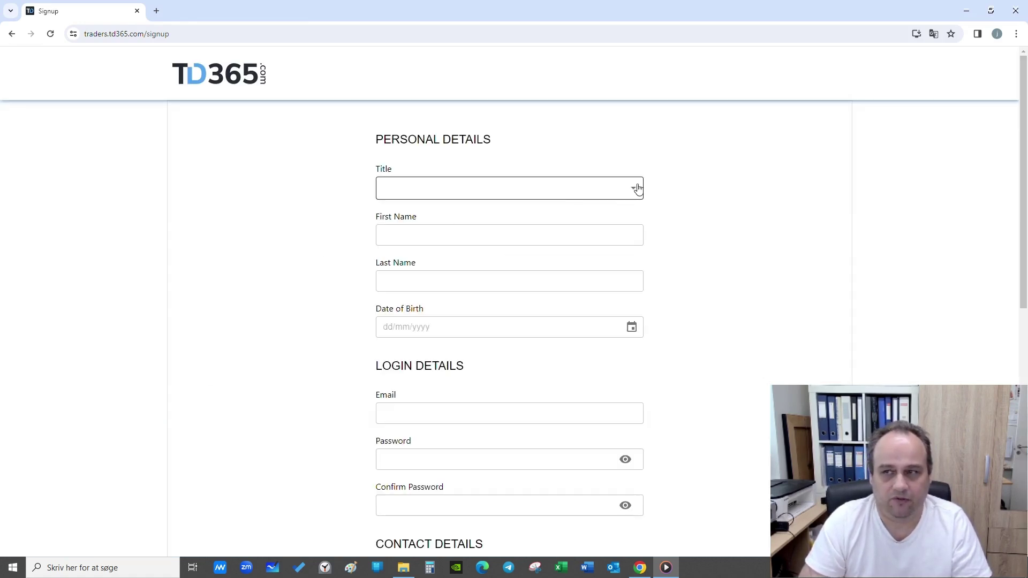
Choose title Mr, enter the first and last names, and set date of birth 20/02/2002.
{"action": "left_click", "coordinate": [633, 193]}
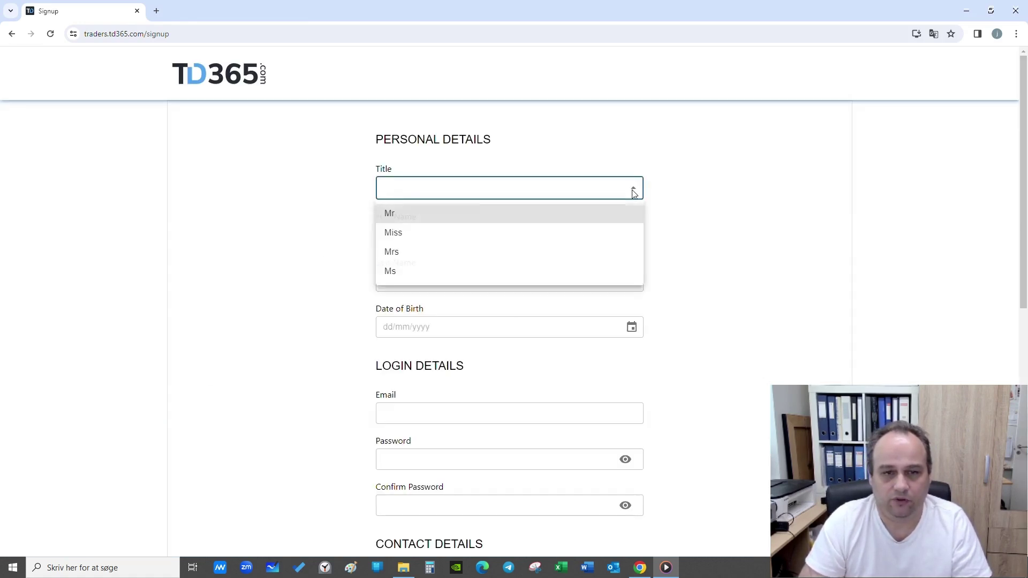
{"action": "left_click", "coordinate": [419, 216]}
{"action": "left_click", "coordinate": [414, 239]}
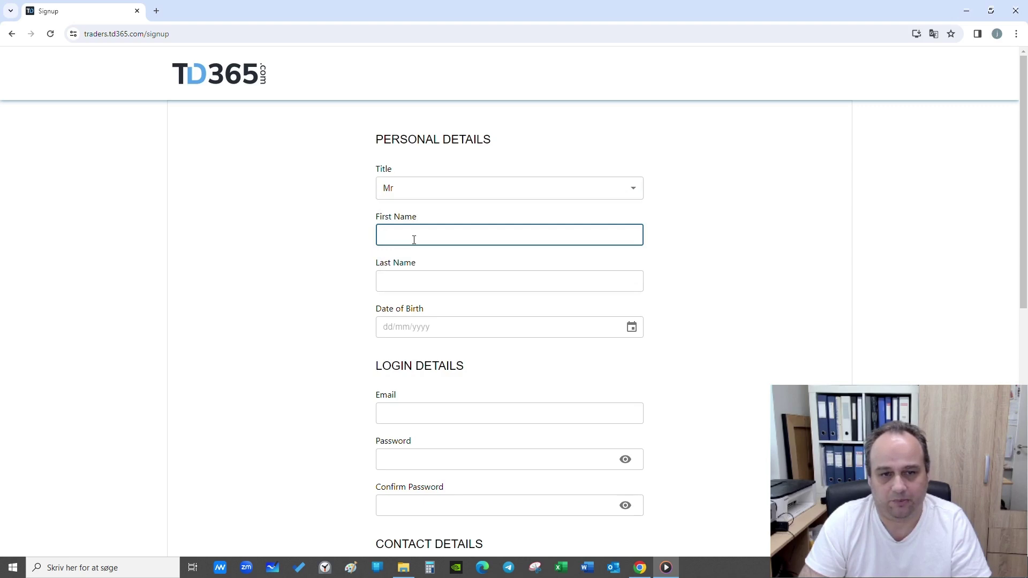
{"action": "type", "text": "Anders"}
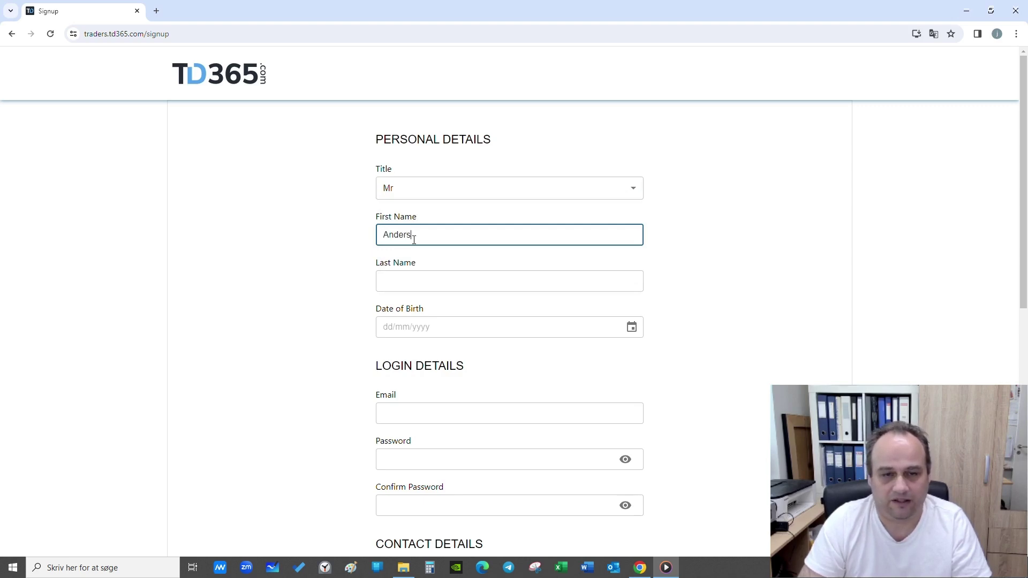
{"action": "key", "text": "Tab"}
{"action": "type", "text": "And"}
{"action": "key", "text": "Tab"}
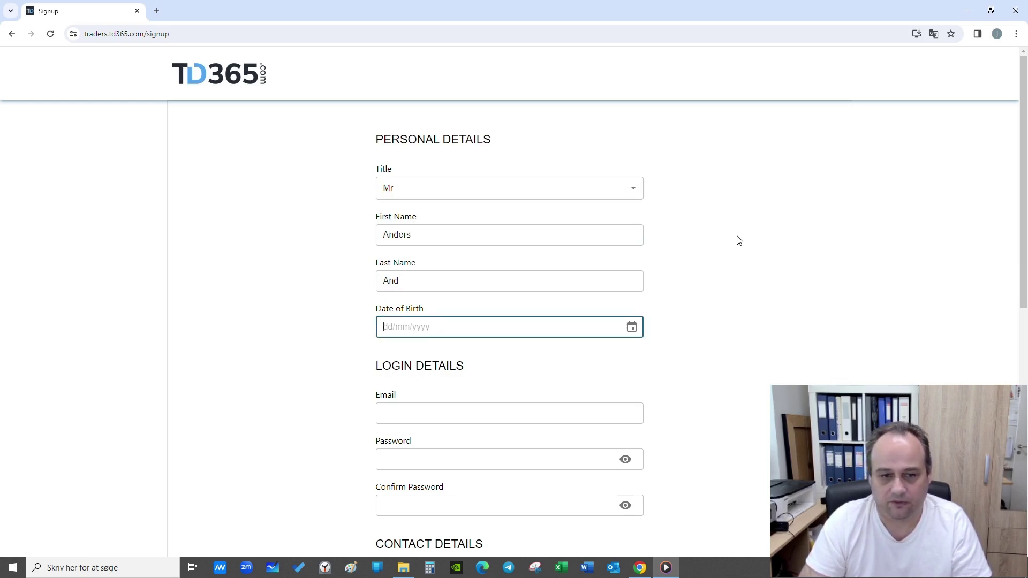
{"action": "type", "text": "20/02/2002"}
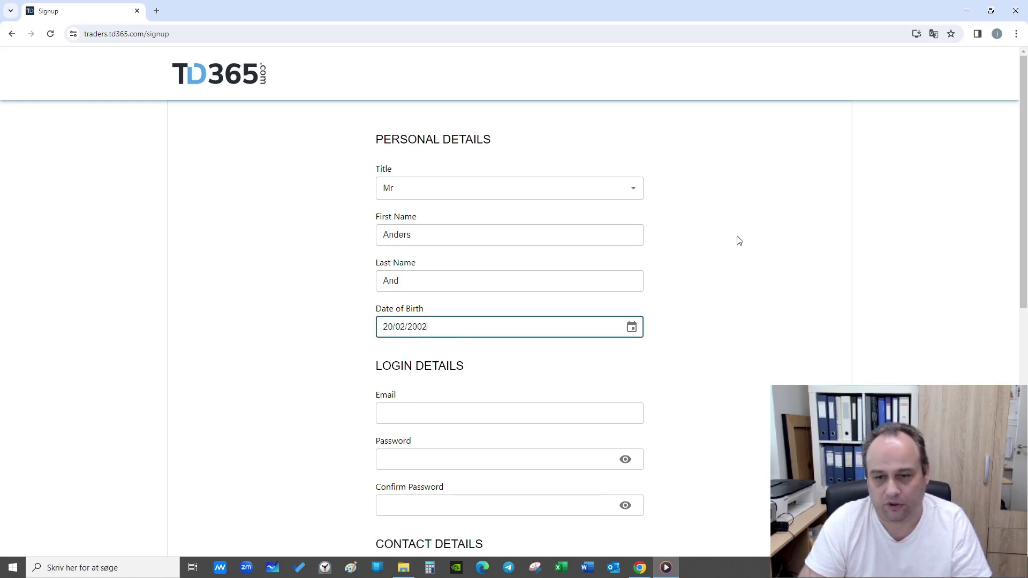
{"action": "key", "text": "Tab"}
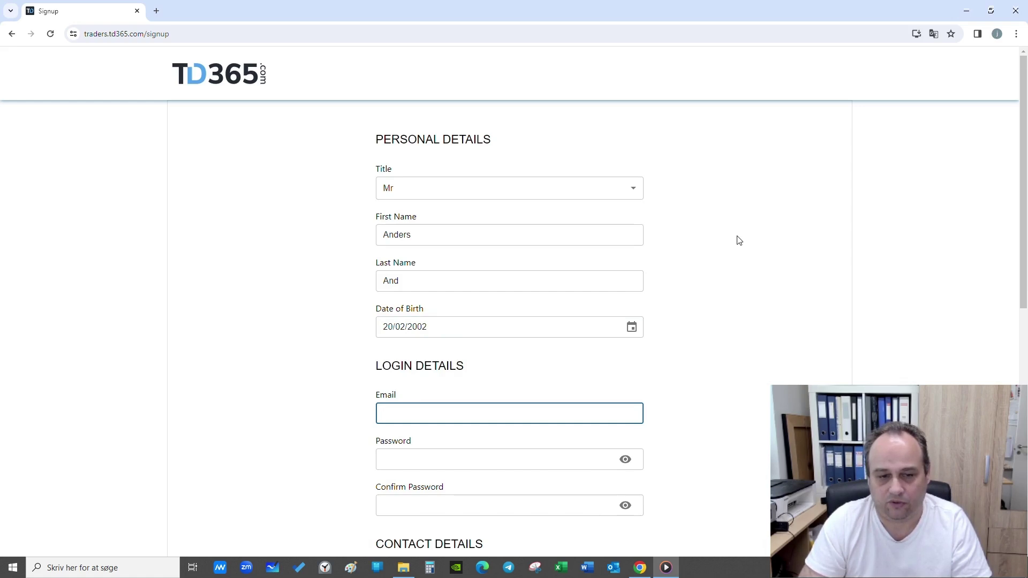
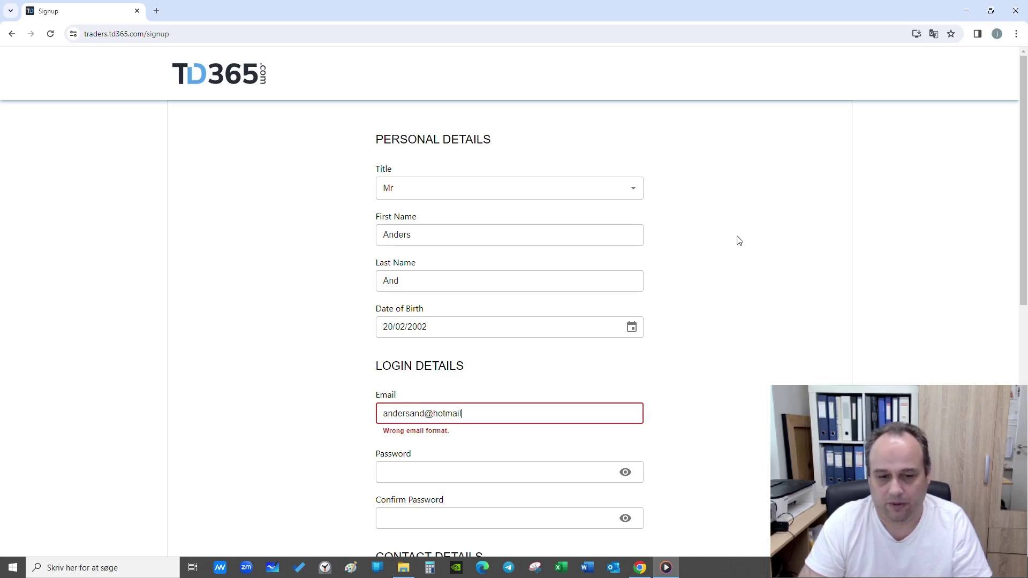
Enter the account holder's email address, correcting a typo.
{"action": "key", "text": "Tab"}
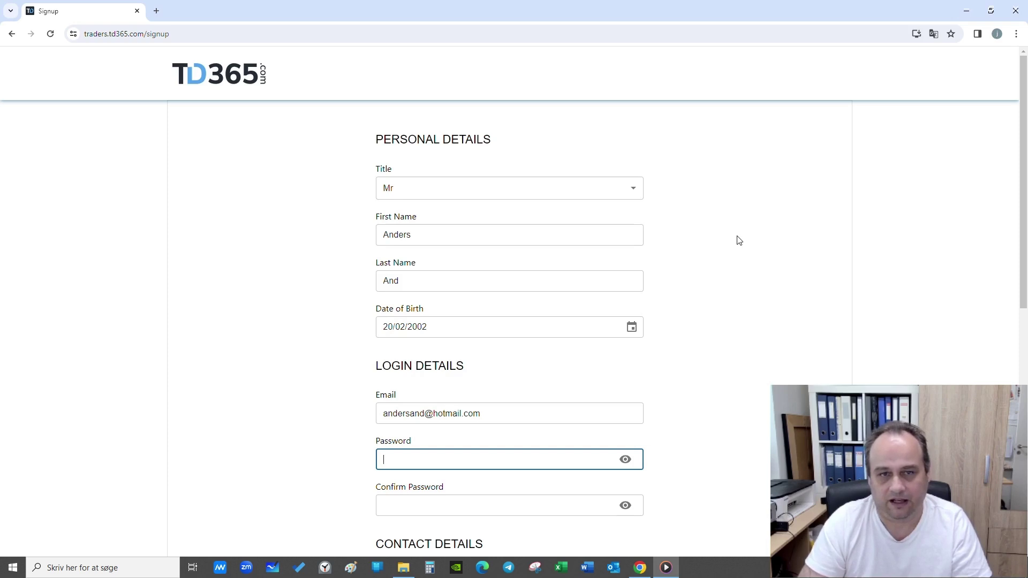
Type the account password and retype it in Confirm Password.
{"action": "type", "text": "••••••"}
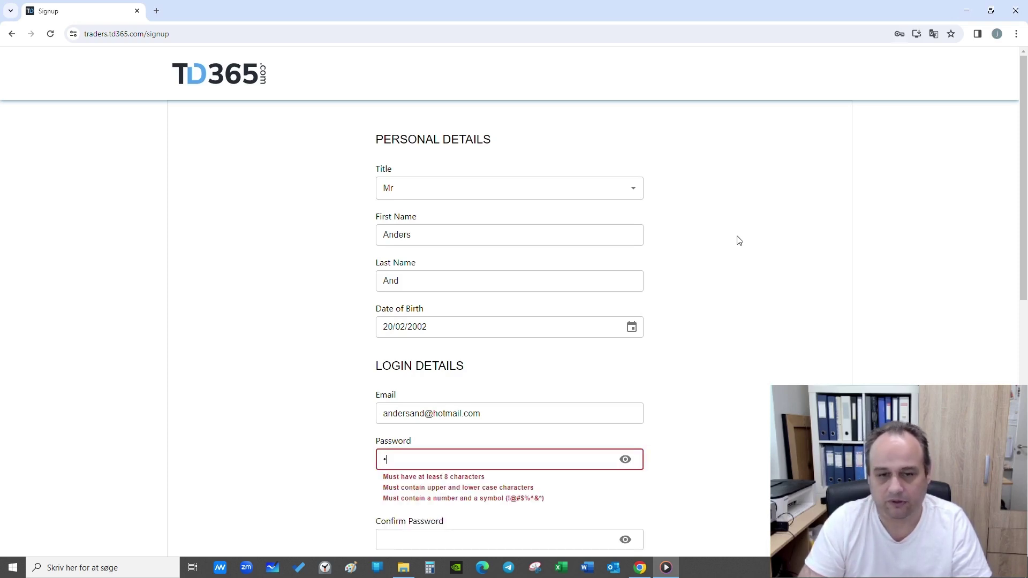
{"action": "type", "text": "•••"}
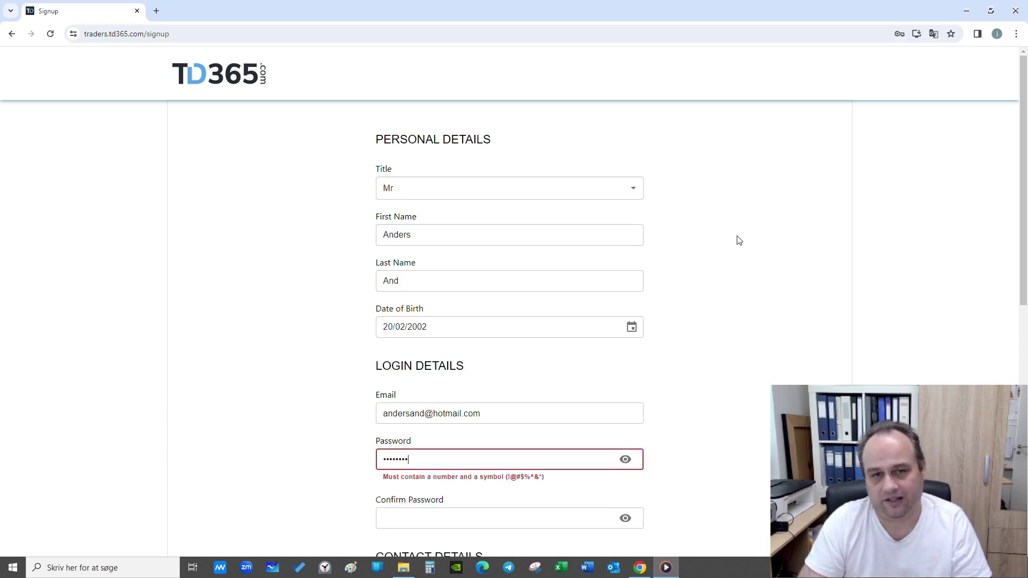
{"action": "type", "text": "••"}
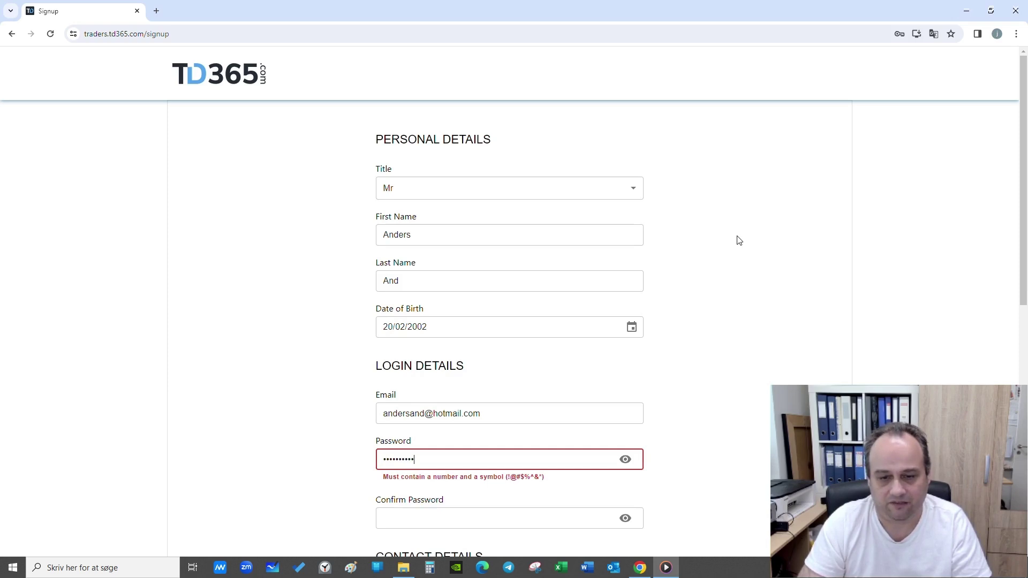
{"action": "key", "text": "Tab"}
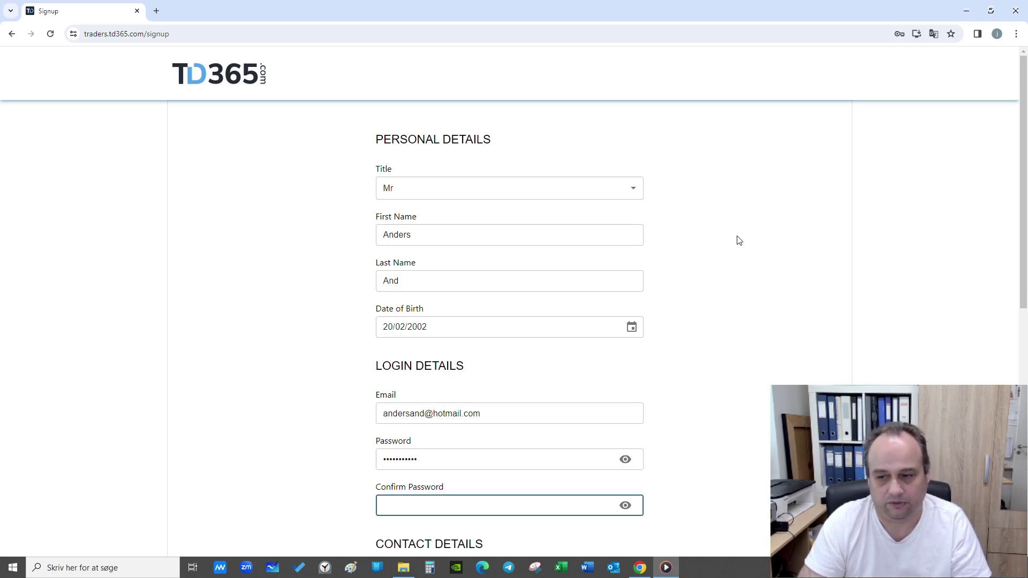
{"action": "type", "text": "••••"}
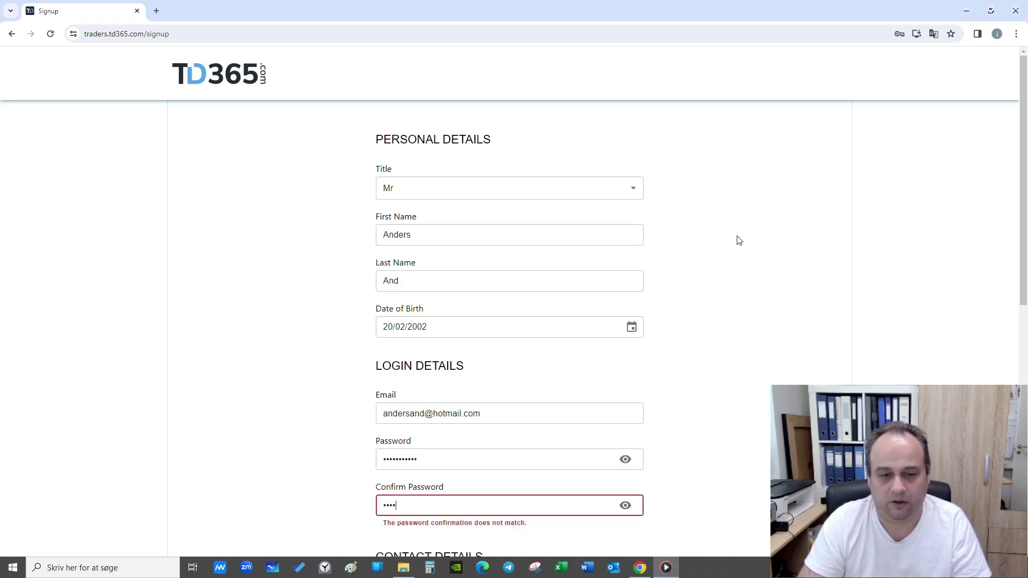
{"action": "key", "text": "BackSpace"}
{"action": "key", "text": "BackSpace"}
{"action": "key", "text": "BackSpace"}
{"action": "key", "text": "BackSpace"}
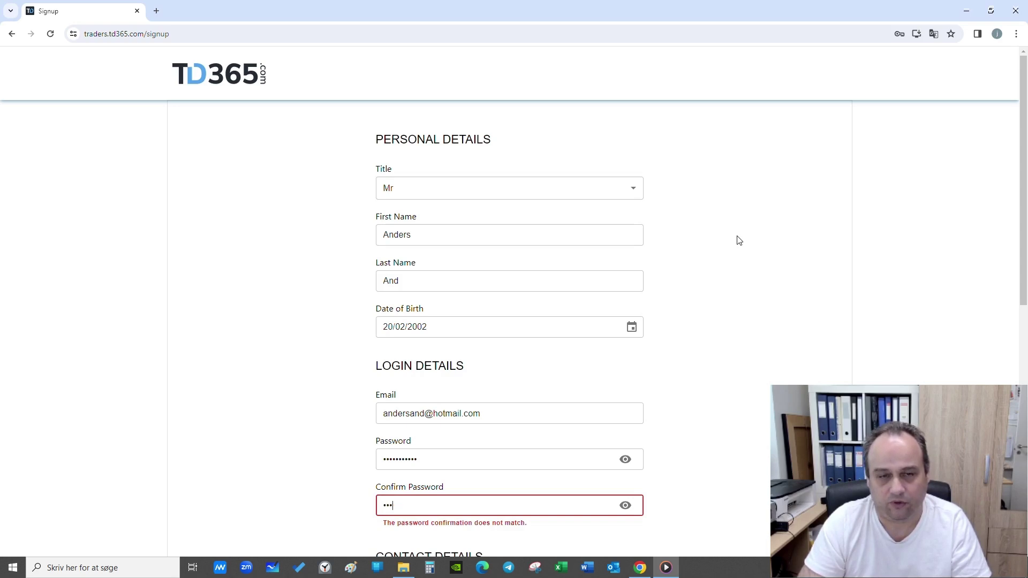
{"action": "type", "text": "•••••••"}
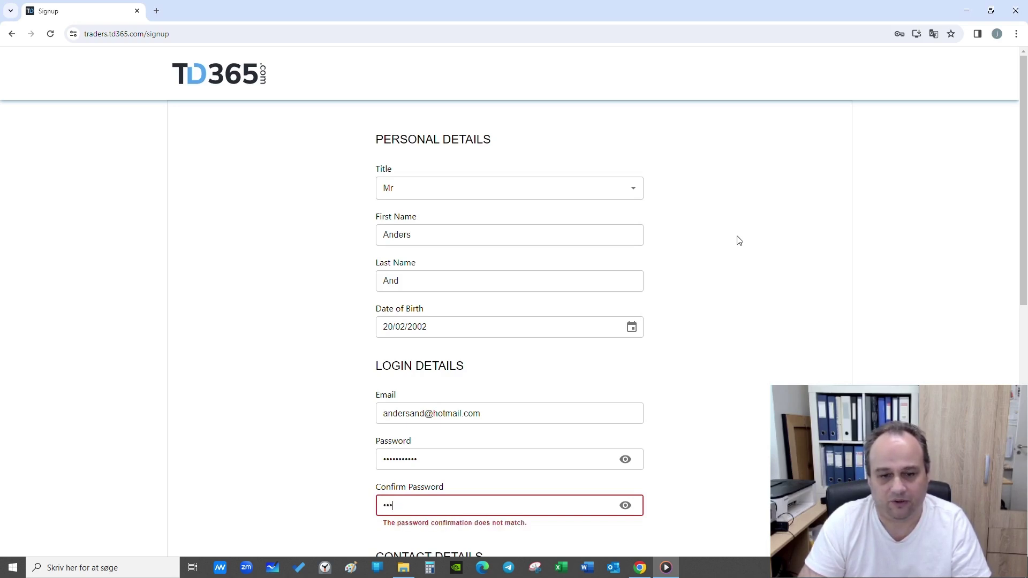
{"action": "type", "text": "•••"}
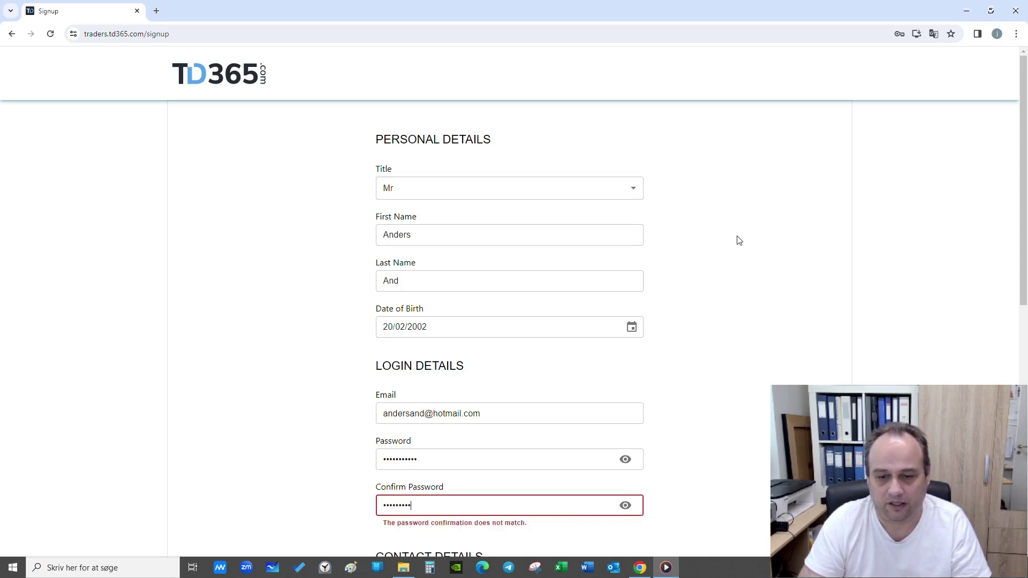
{"action": "type", "text": "•"}
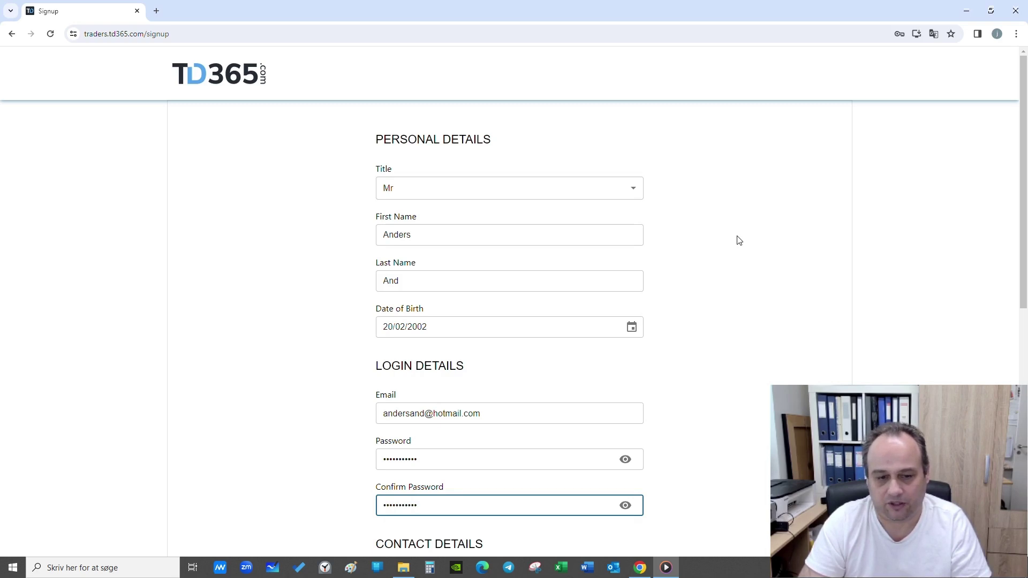
Enter the contact phone number with country code and set Country of Residence to Denmark.
{"action": "scroll", "coordinate": [664, 270], "scroll_direction": "down", "scroll_amount": 7}
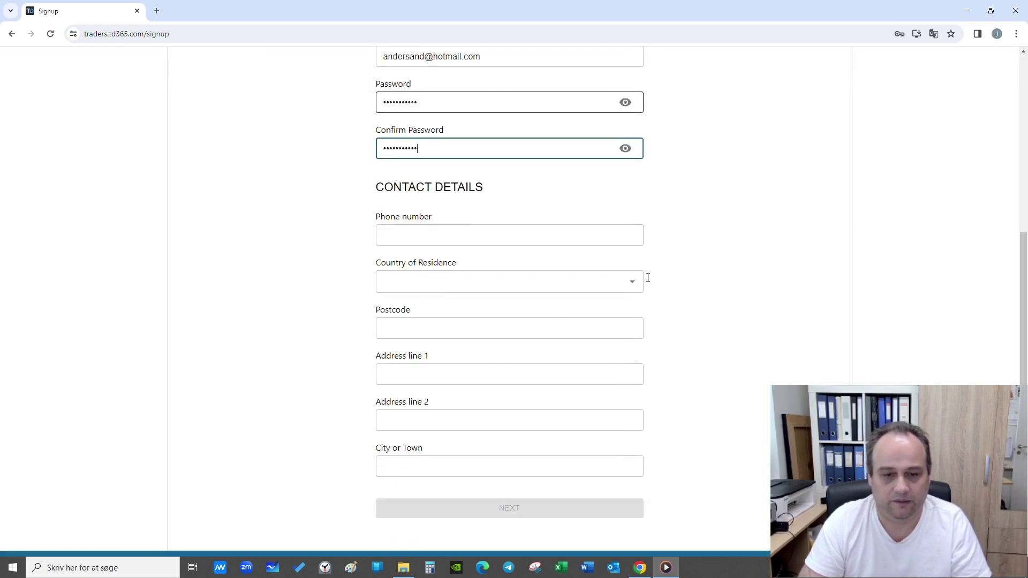
{"action": "key", "text": "Tab"}
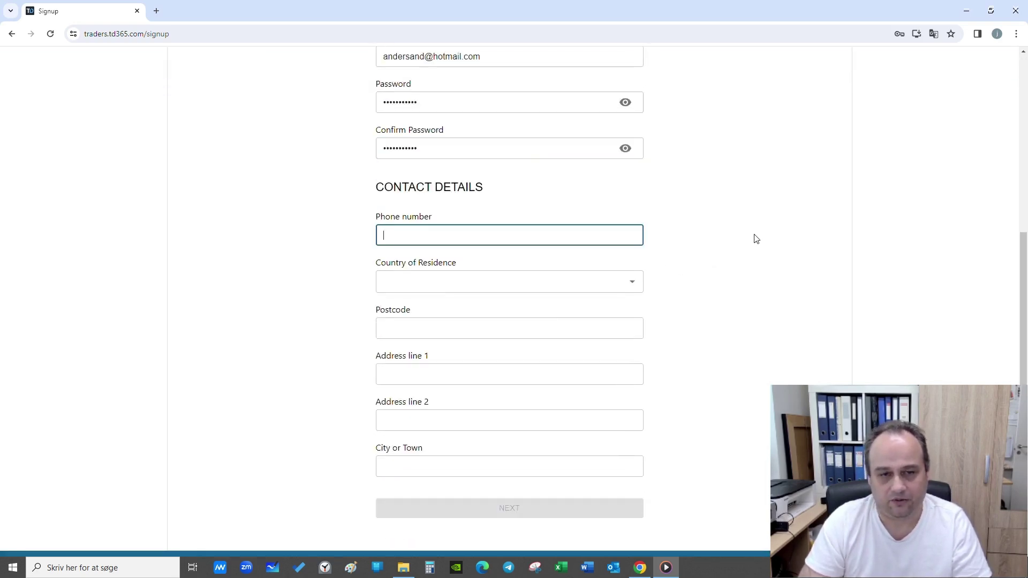
{"action": "type", "text": "+"}
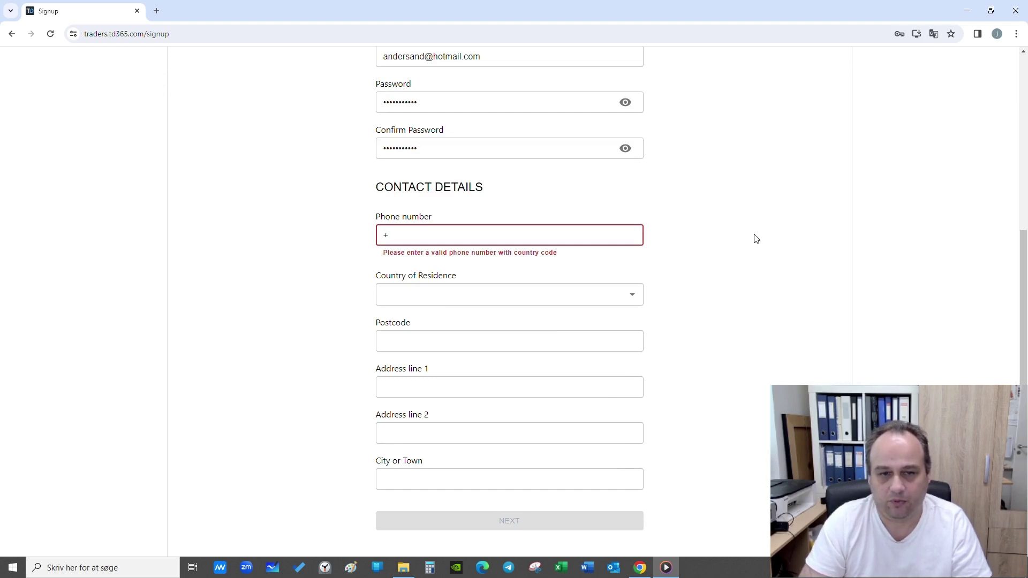
{"action": "type", "text": "45"}
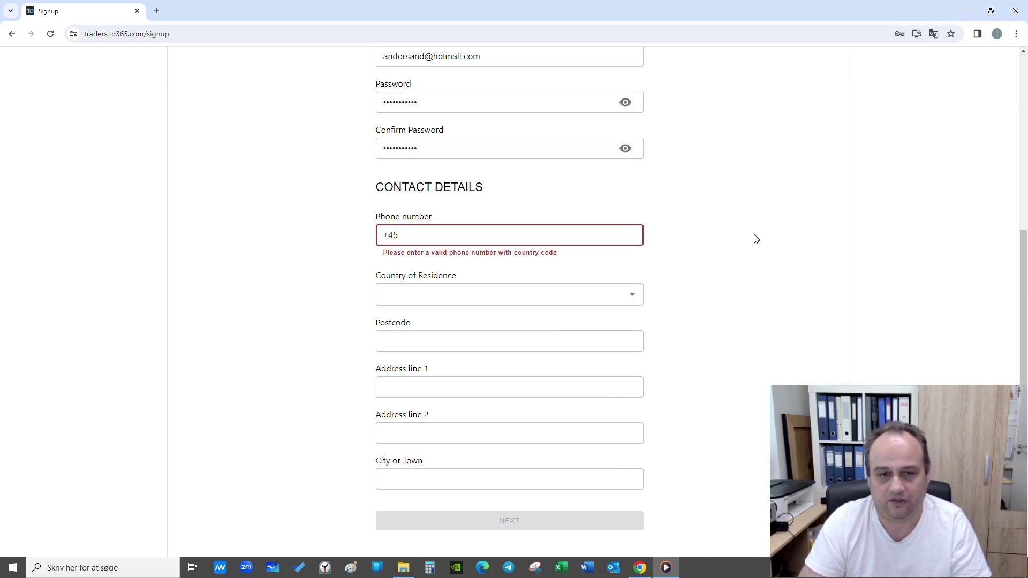
{"action": "type", "text": "123"}
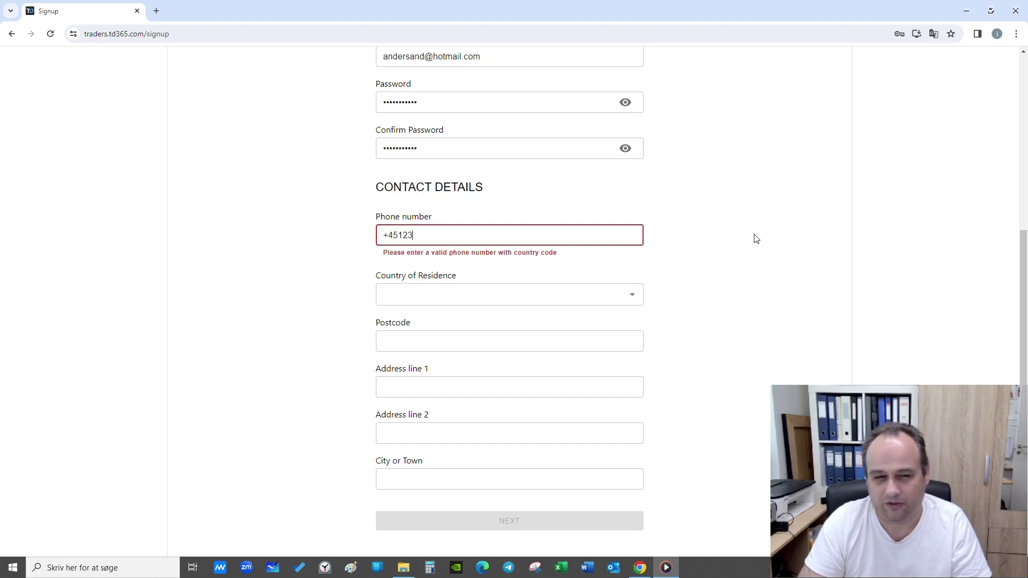
{"action": "type", "text": "45678"}
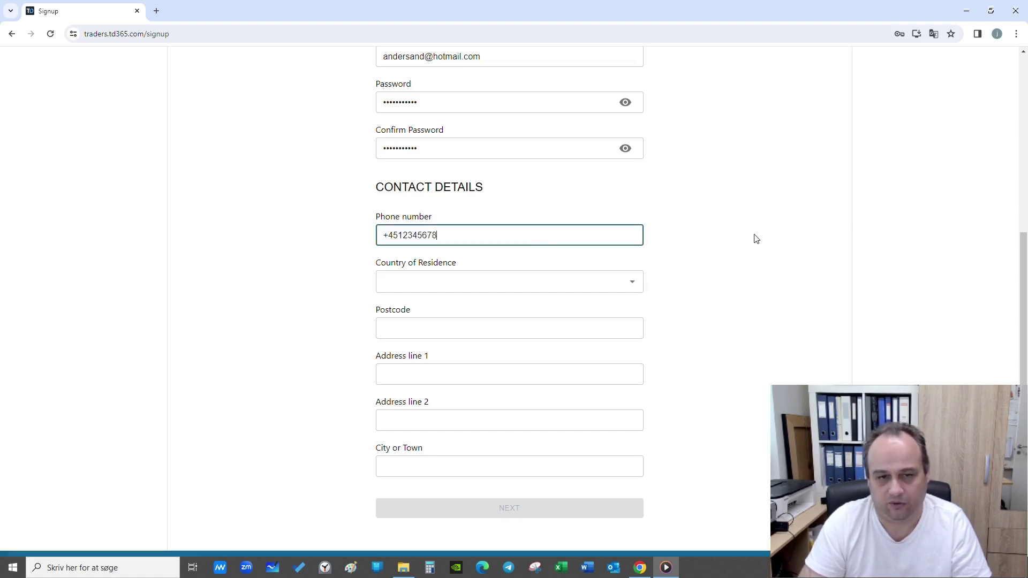
{"action": "key", "text": "Tab"}
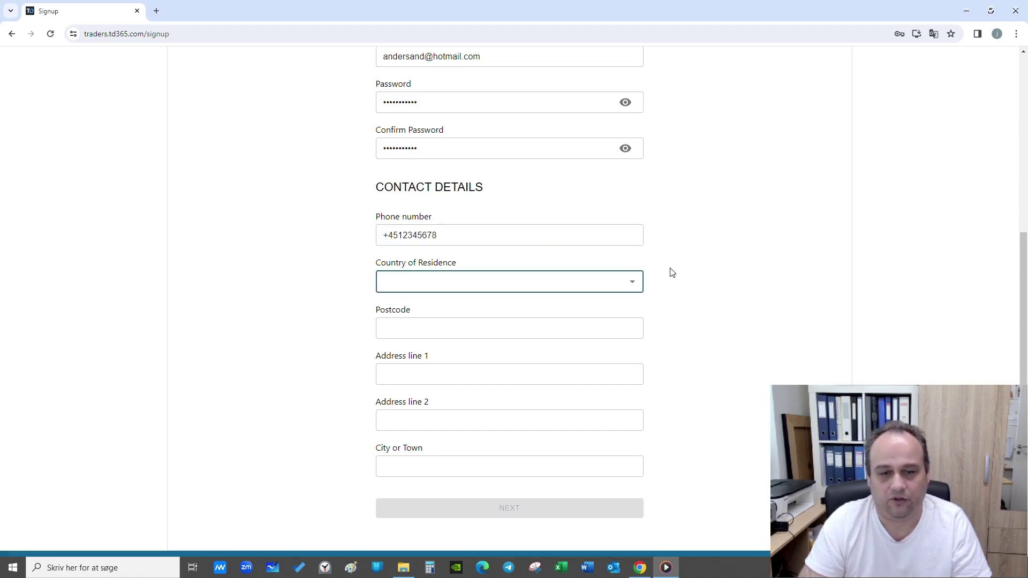
{"action": "left_click", "coordinate": [635, 282]}
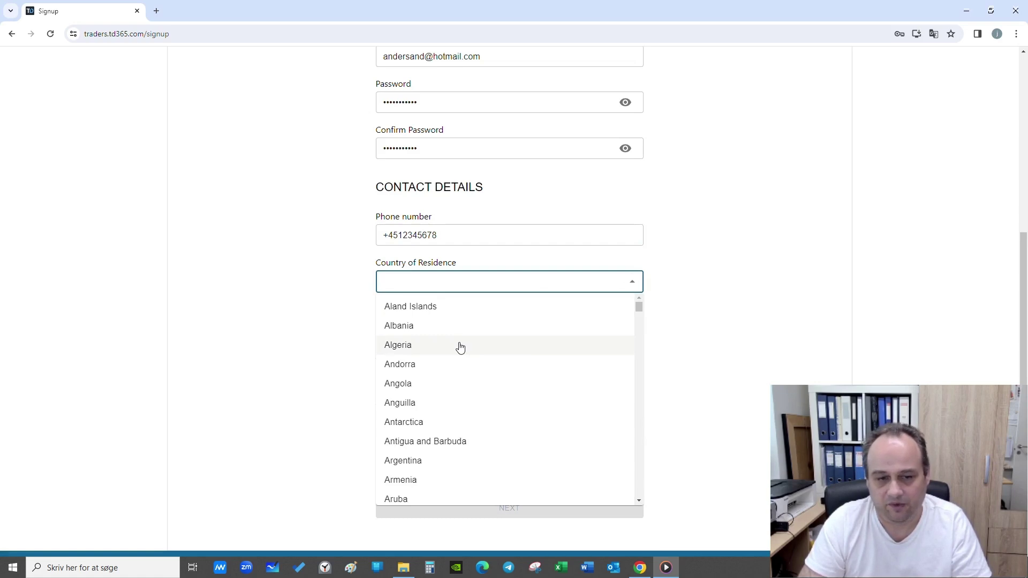
{"action": "type", "text": "de"}
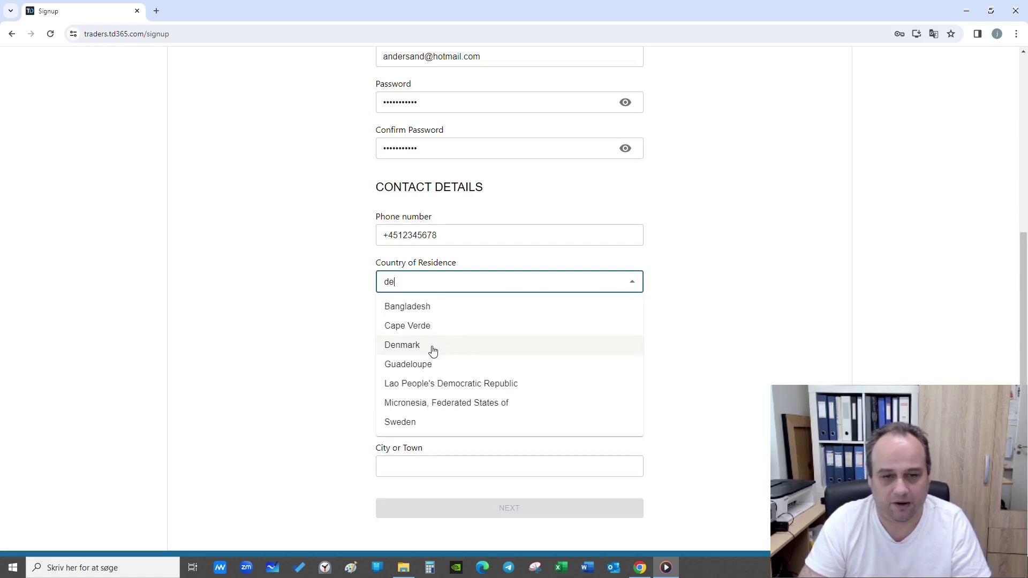
{"action": "type", "text": "nm"}
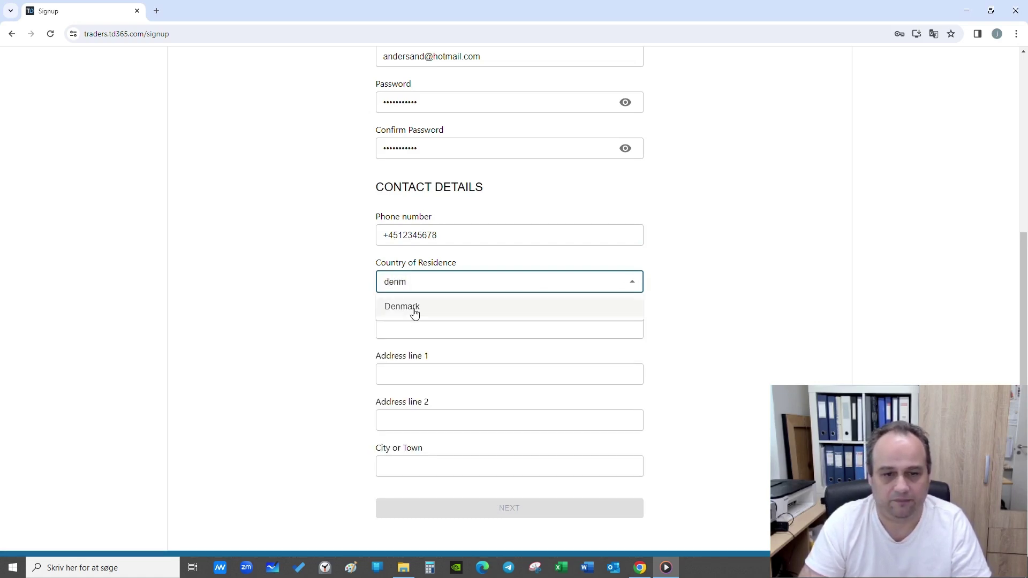
{"action": "left_click", "coordinate": [415, 313]}
Fill in the CPR Number field, correcting mistyped digits.
{"action": "left_click", "coordinate": [405, 331]}
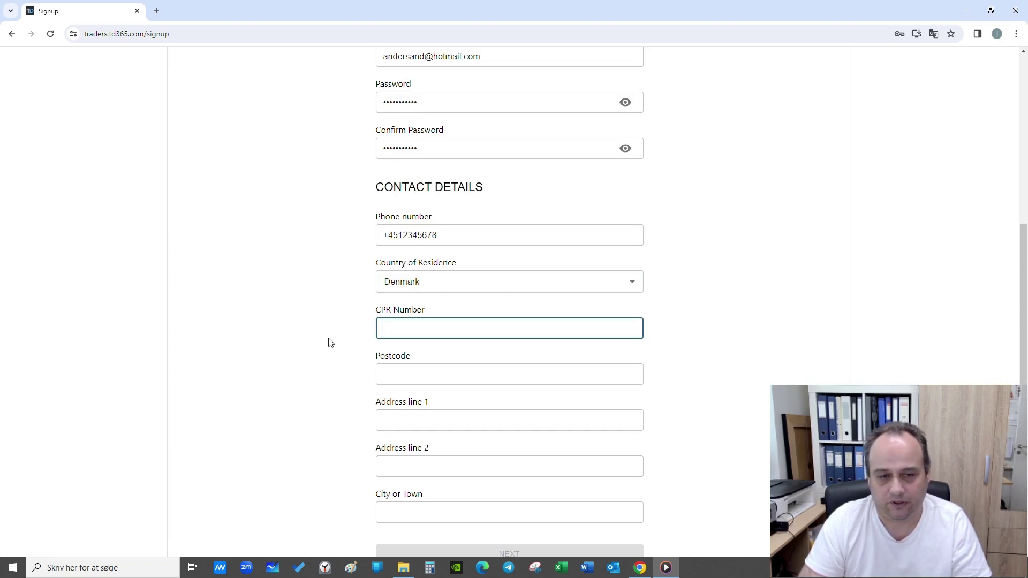
{"action": "type", "text": "010"}
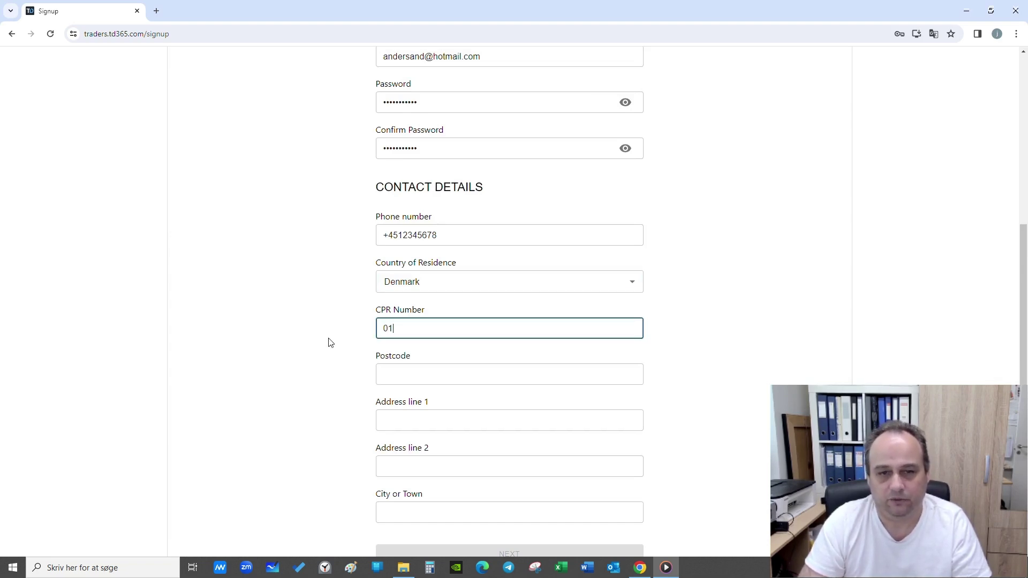
{"action": "key", "text": "BackSpace"}
{"action": "key", "text": "BackSpace"}
{"action": "key", "text": "BackSpace"}
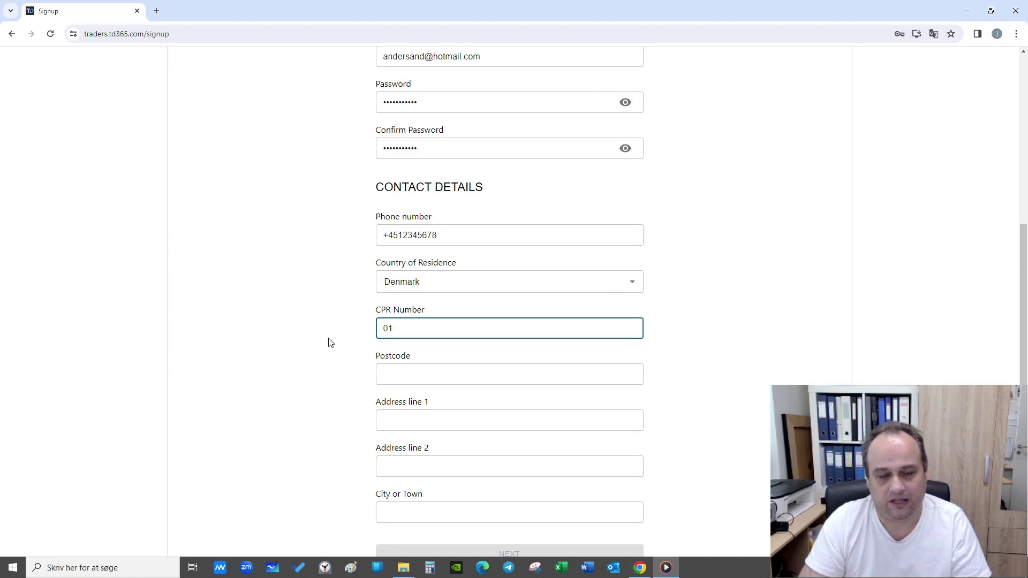
{"action": "type", "text": "0123"}
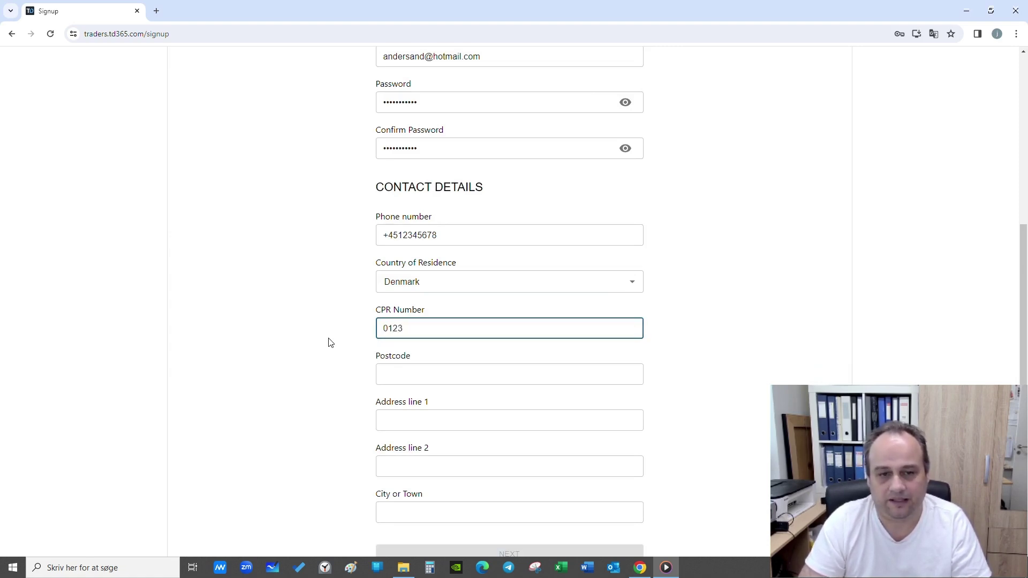
{"action": "type", "text": "456"}
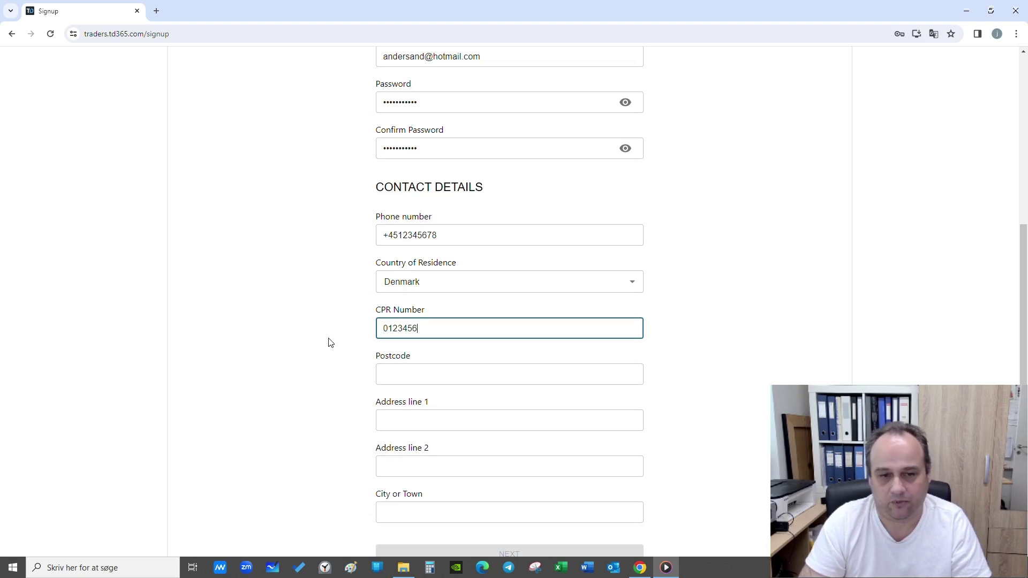
{"action": "type", "text": "789"}
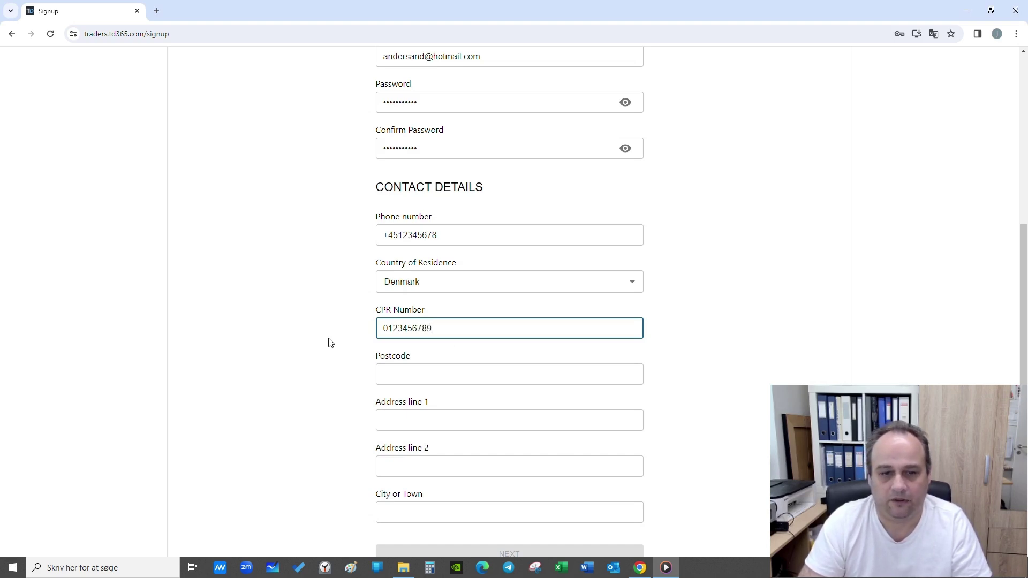
{"action": "key", "text": "Tab"}
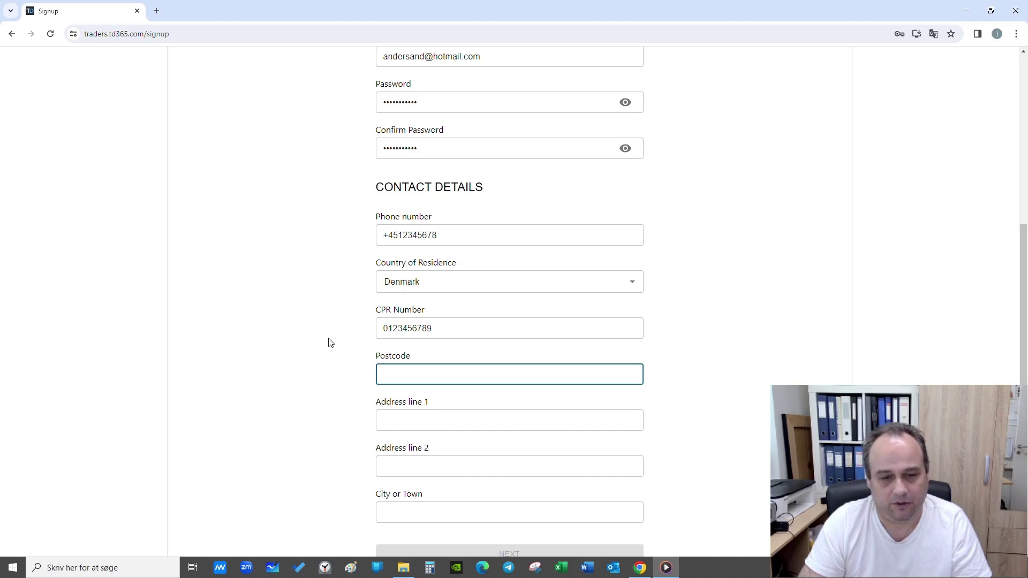
Enter the postcode, address line 1 and city, then submit with NEXT.
{"action": "scroll", "coordinate": [330, 342], "scroll_direction": "down", "scroll_amount": 3}
{"action": "type", "text": "1"}
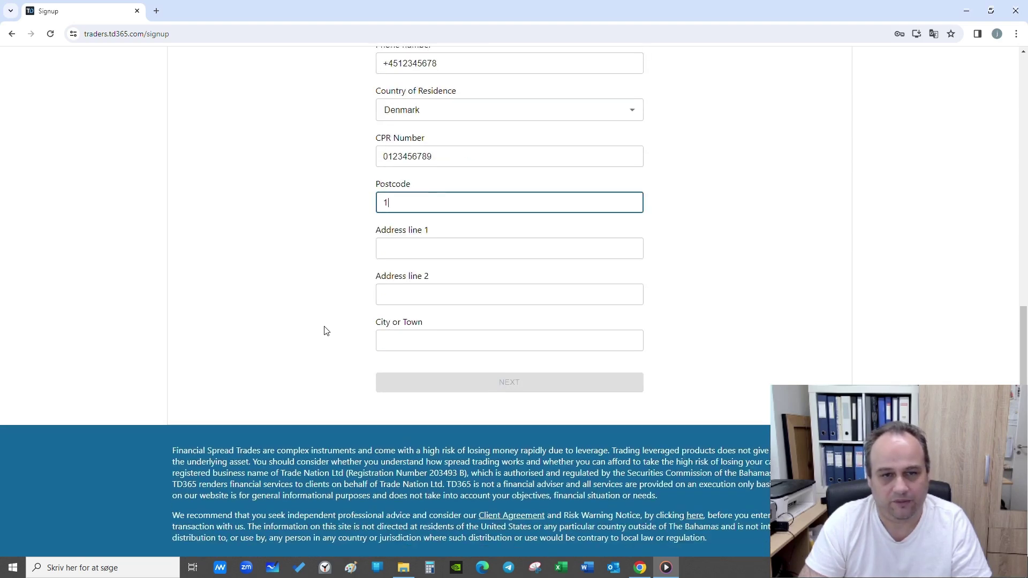
{"action": "type", "text": "234"}
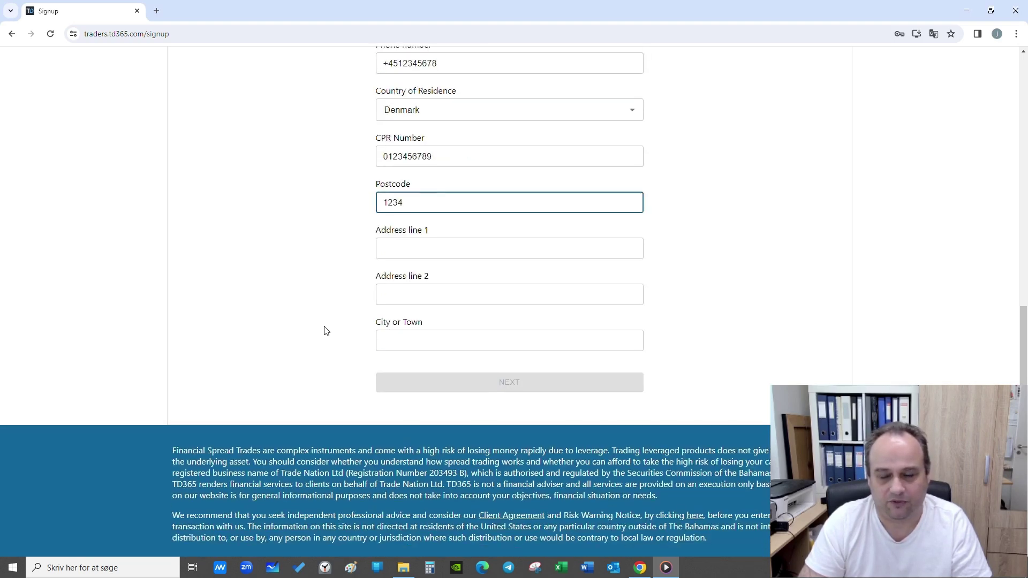
{"action": "key", "text": "Tab"}
{"action": "type", "text": "Anders"}
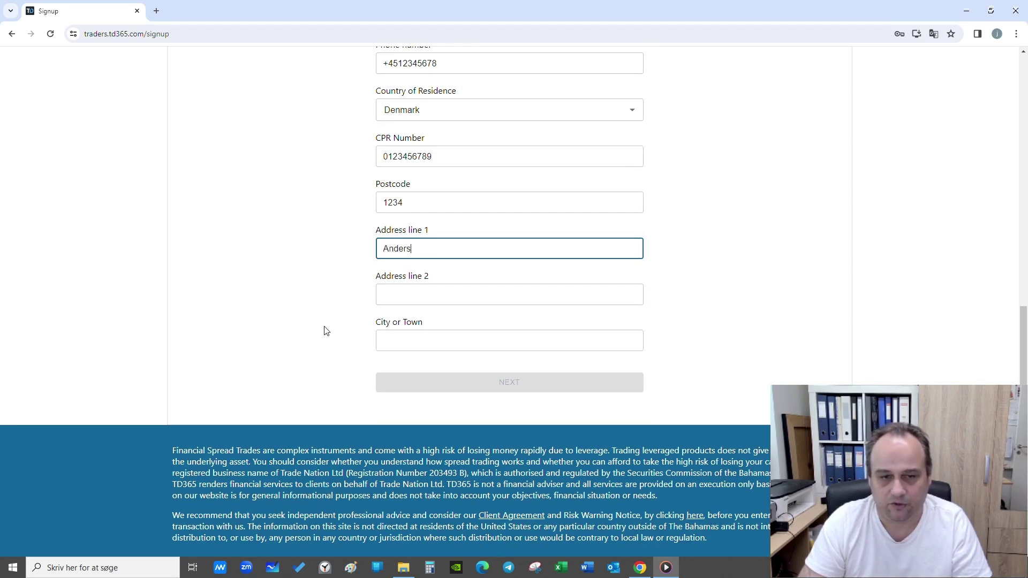
{"action": "type", "text": "and"}
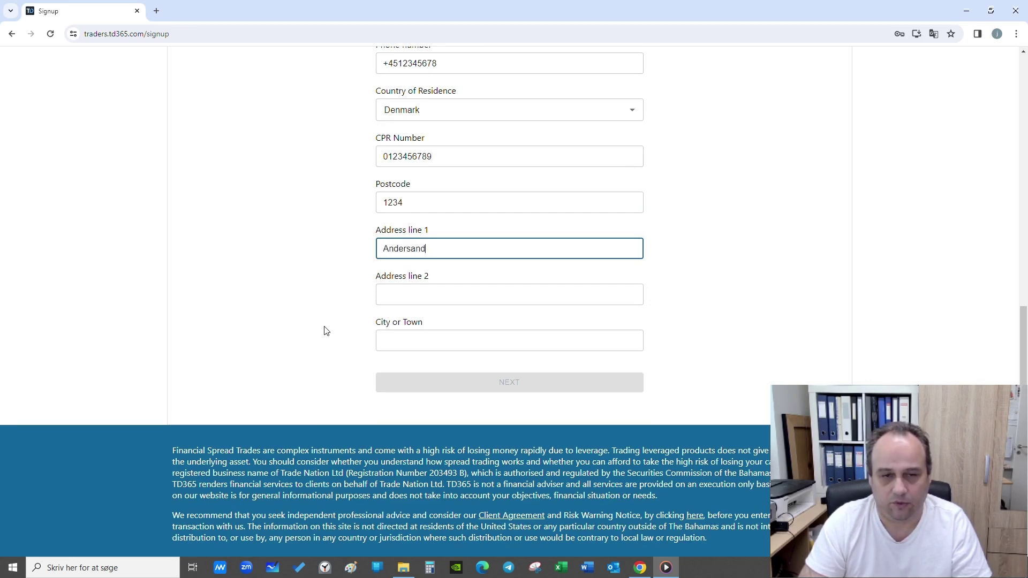
{"action": "type", "text": "vej"}
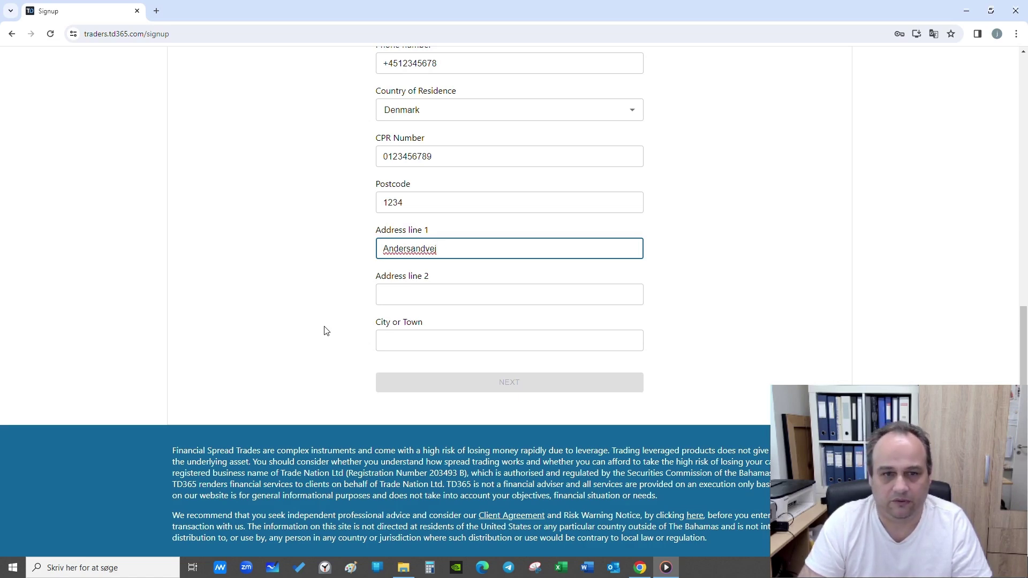
{"action": "key", "text": "Tab"}
{"action": "key", "text": "Tab"}
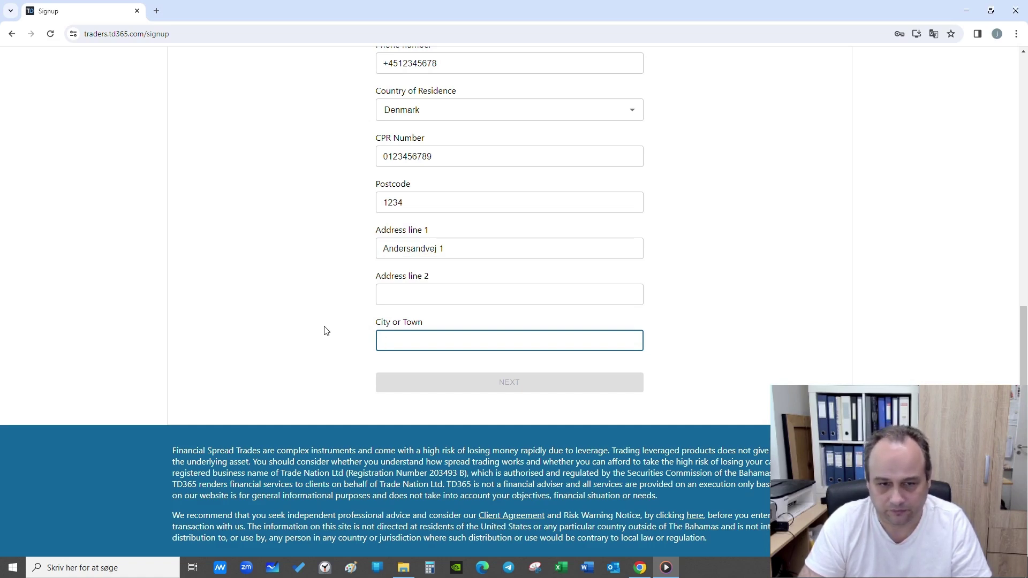
{"action": "type", "text": "Aarhus"}
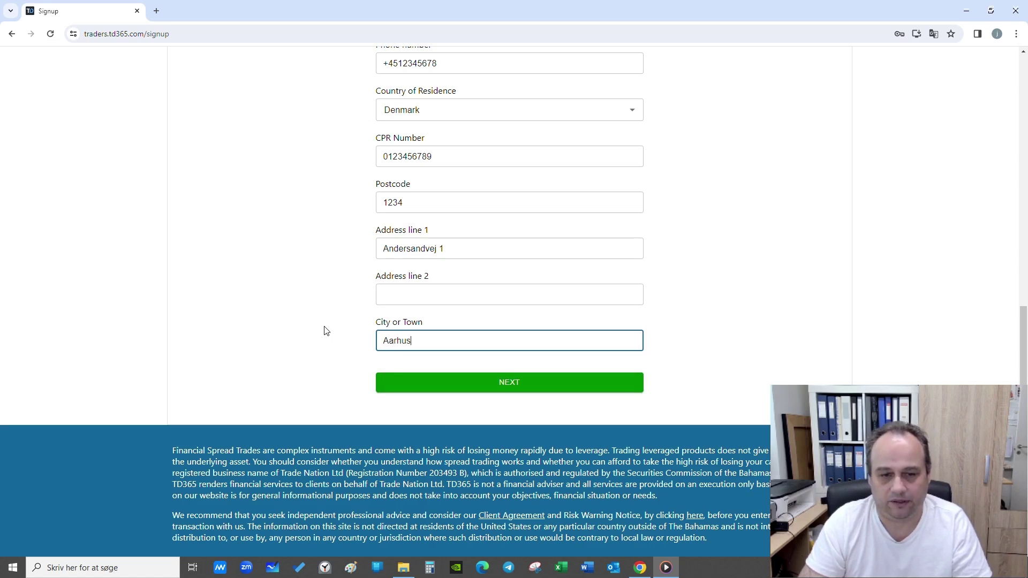
{"action": "key", "text": "Tab"}
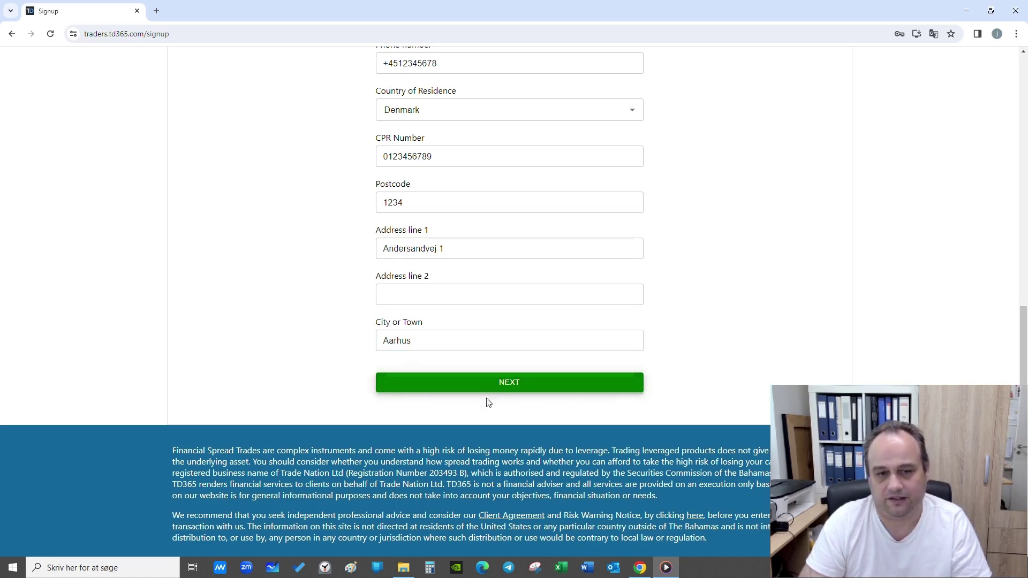
{"action": "left_click", "coordinate": [515, 390]}
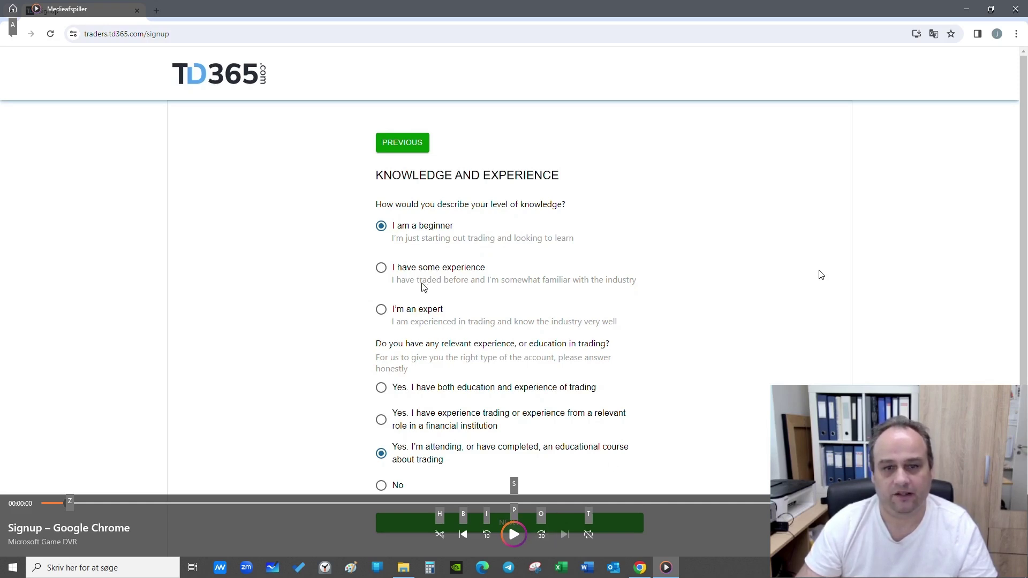
Play the recording, pausing at the Knowledge and Experience questions, then restart the Financial Details clip.
{"action": "left_click", "coordinate": [513, 534]}
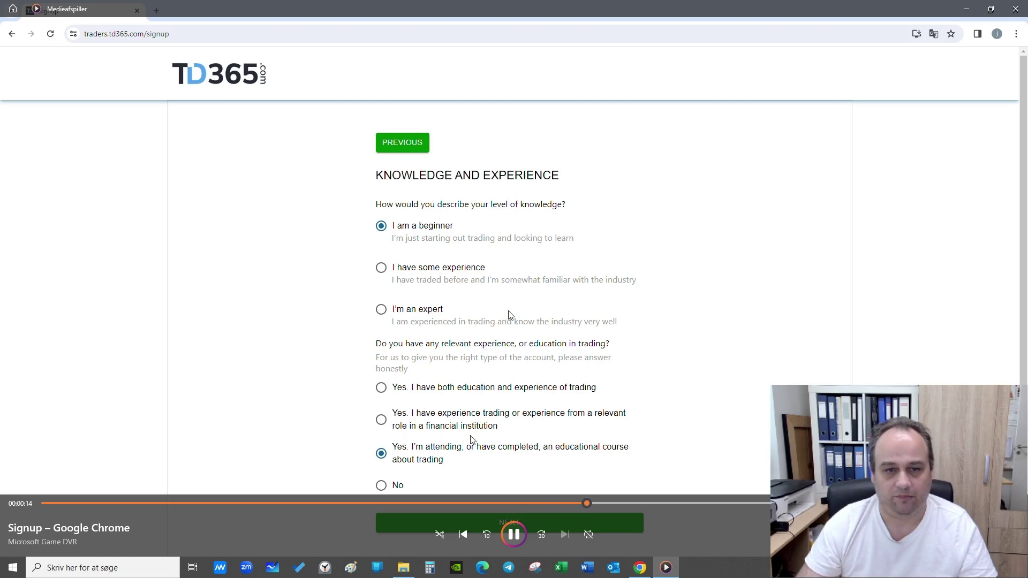
{"action": "left_click", "coordinate": [513, 534]}
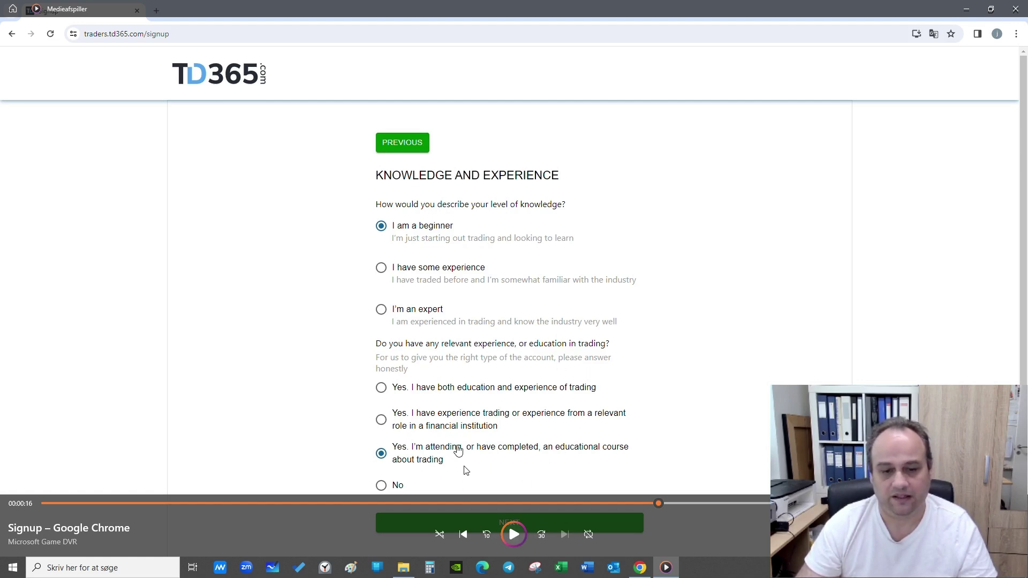
{"action": "left_click", "coordinate": [511, 535]}
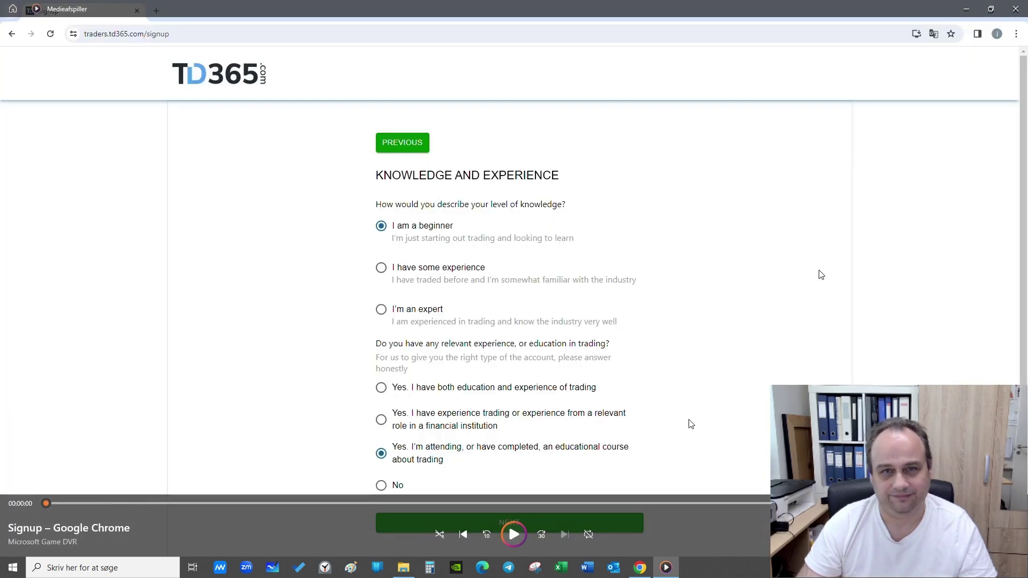
{"action": "left_click", "coordinate": [515, 536]}
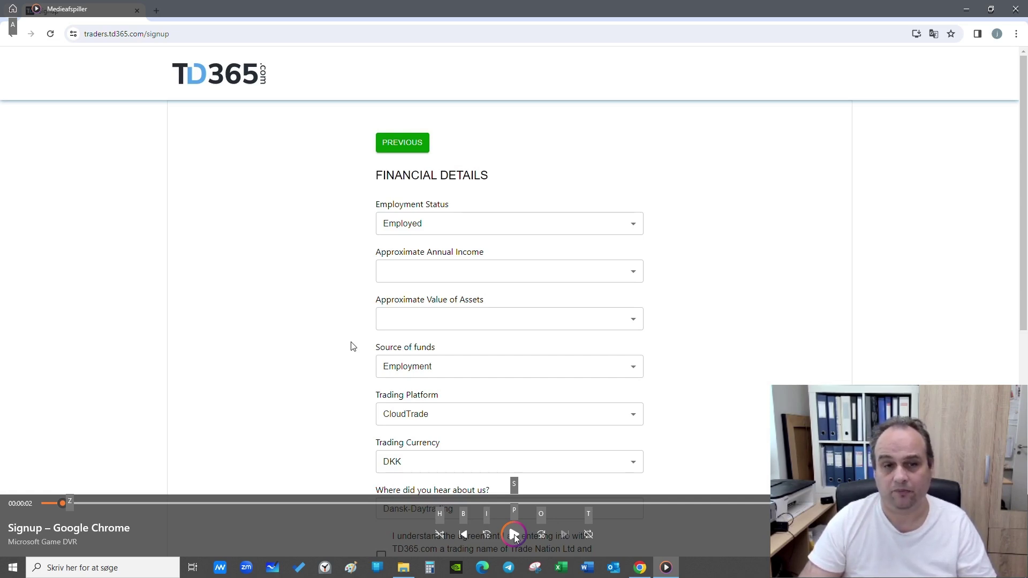
Step through the recording, pausing at the employment status, income range and asset value options.
{"action": "left_click", "coordinate": [514, 535]}
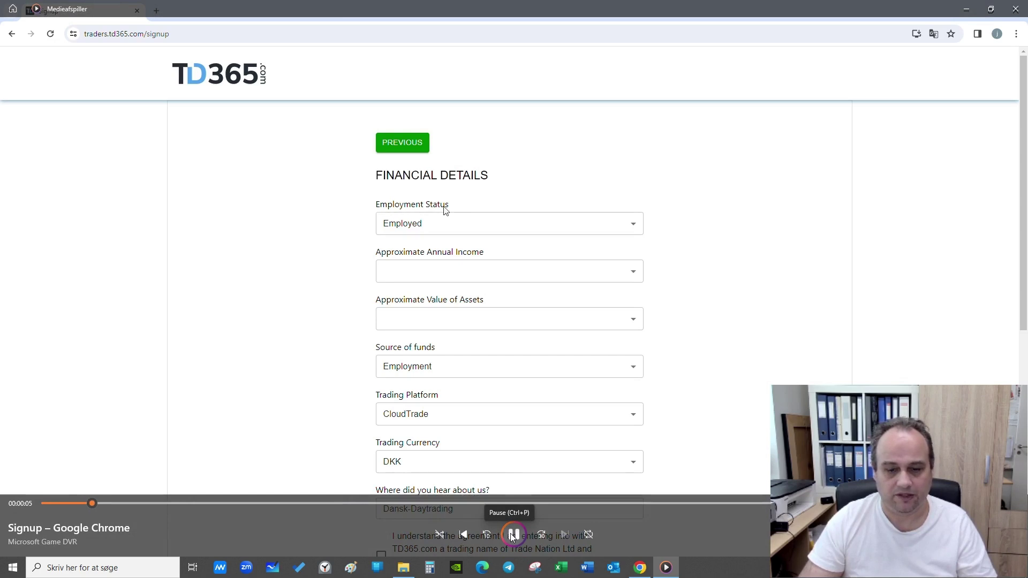
{"action": "left_click", "coordinate": [514, 535]}
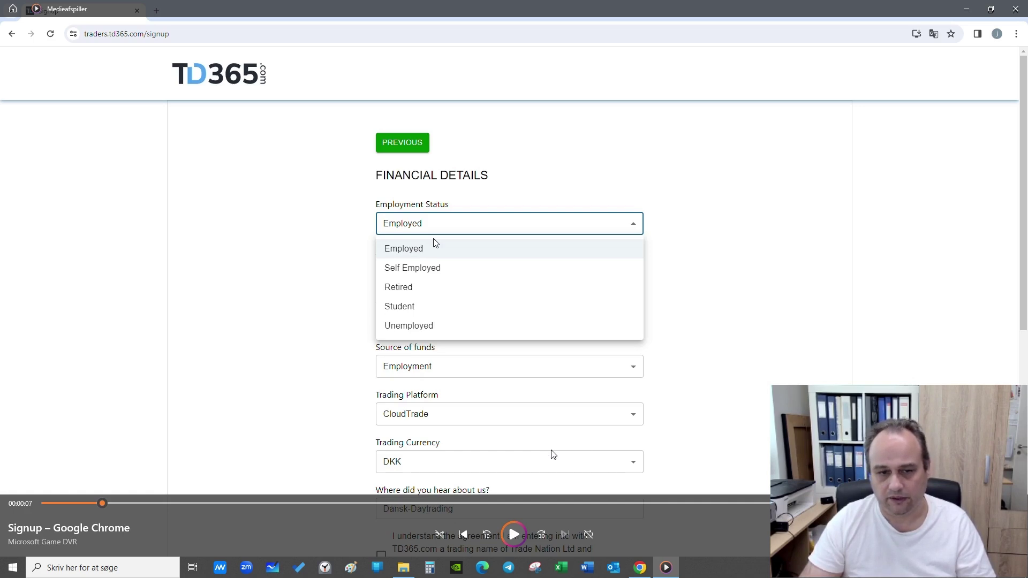
{"action": "left_click", "coordinate": [514, 534]}
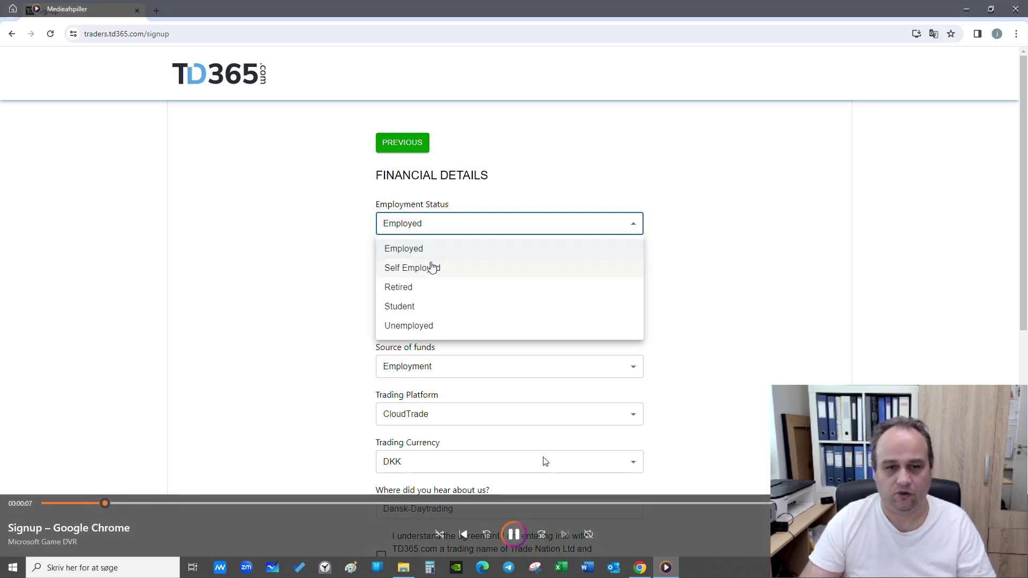
{"action": "left_click", "coordinate": [512, 535]}
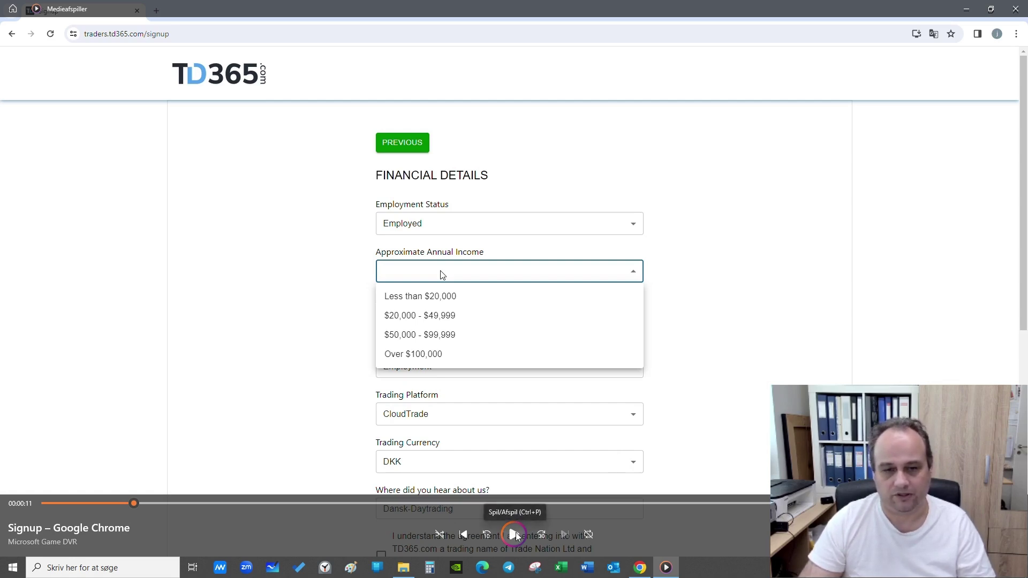
{"action": "left_click", "coordinate": [514, 535]}
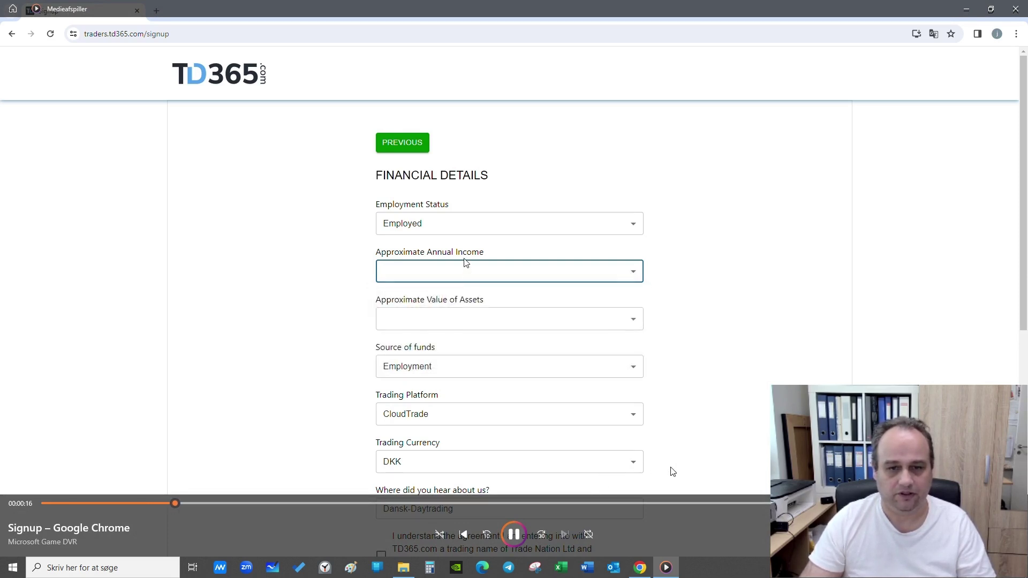
{"action": "left_click", "coordinate": [511, 538]}
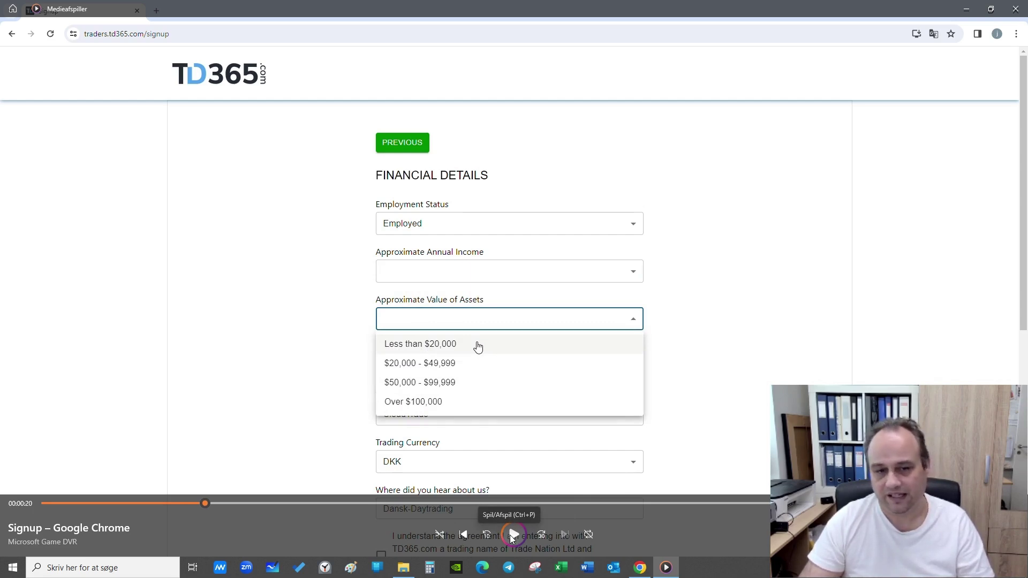
{"action": "left_click", "coordinate": [511, 538]}
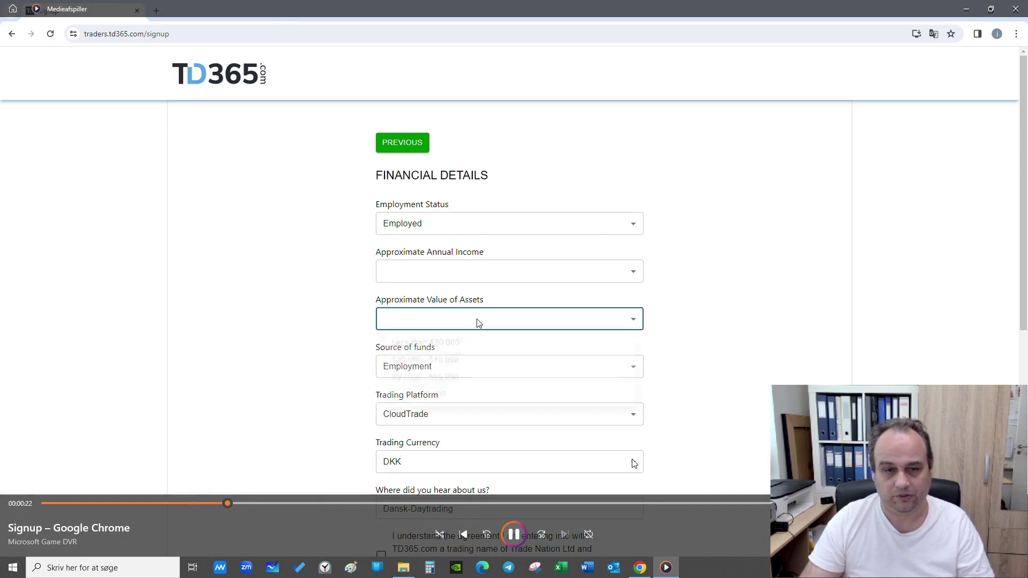
Pause the video on the source of funds and trading platform options, then resume.
{"action": "left_click", "coordinate": [514, 535]}
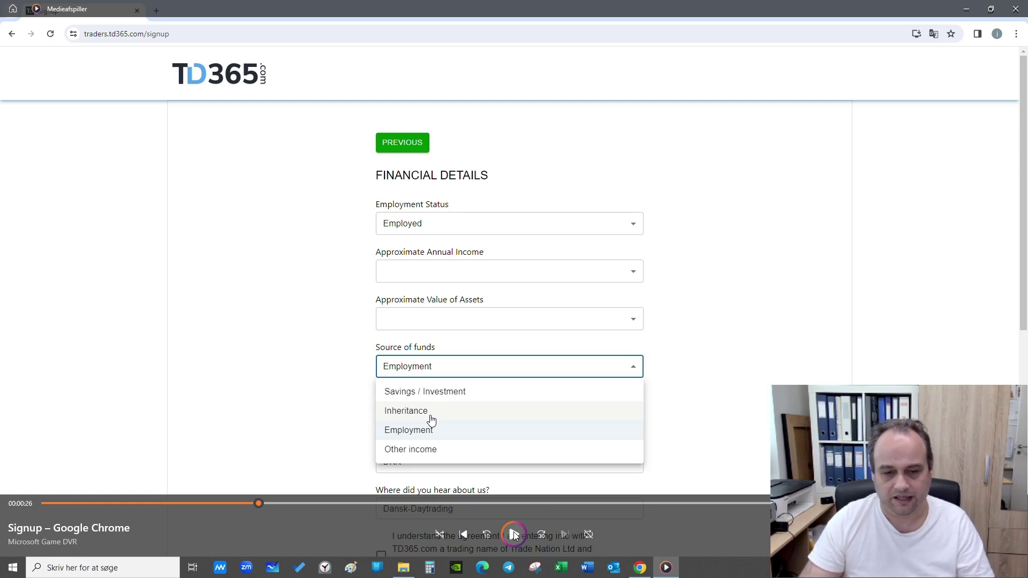
{"action": "left_click", "coordinate": [514, 534]}
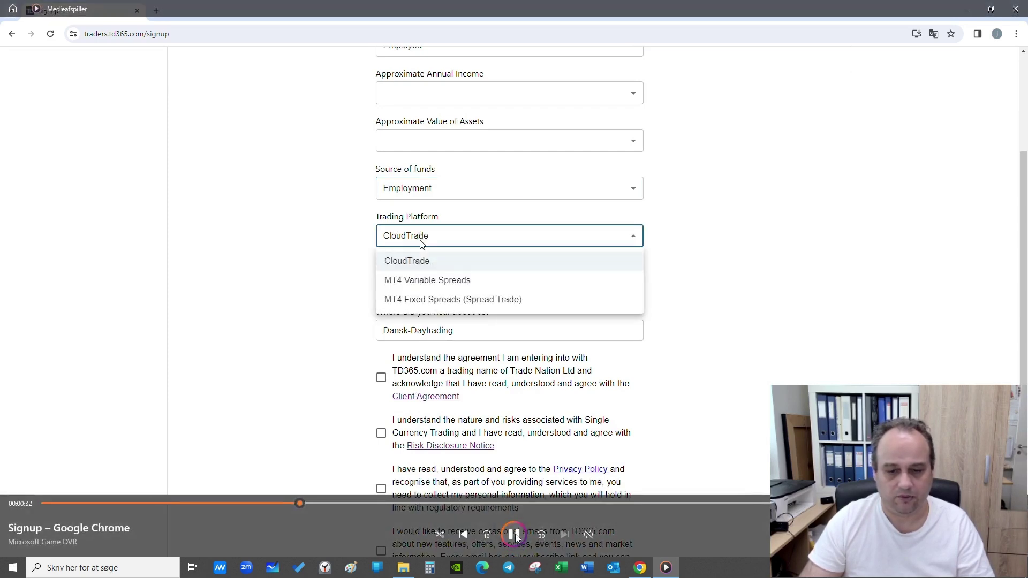
{"action": "left_click", "coordinate": [515, 534]}
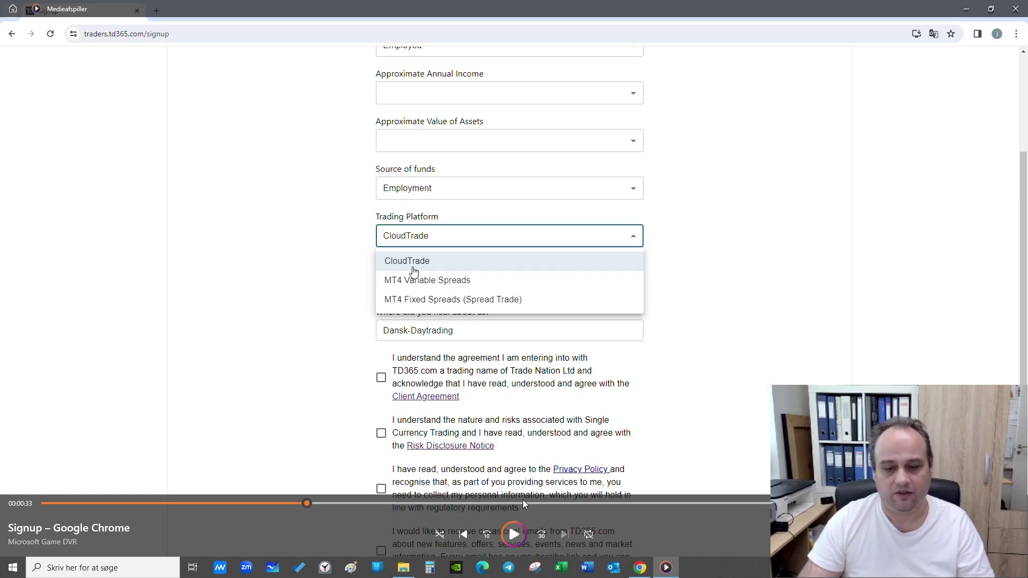
{"action": "left_click", "coordinate": [512, 535]}
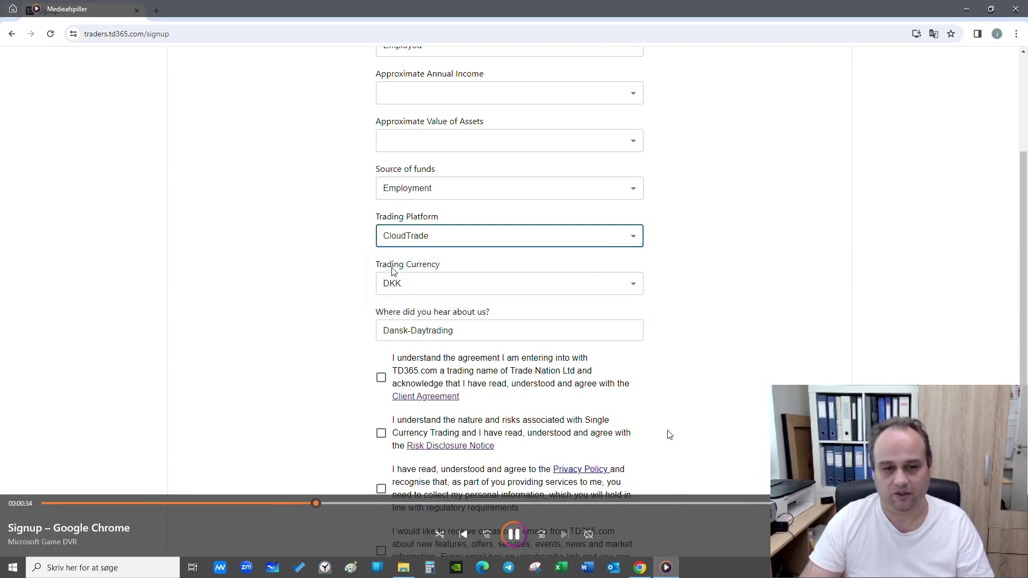
Pause on the currency options and the where-did-you-hear-about-us answer, resuming after each.
{"action": "left_click", "coordinate": [512, 535]}
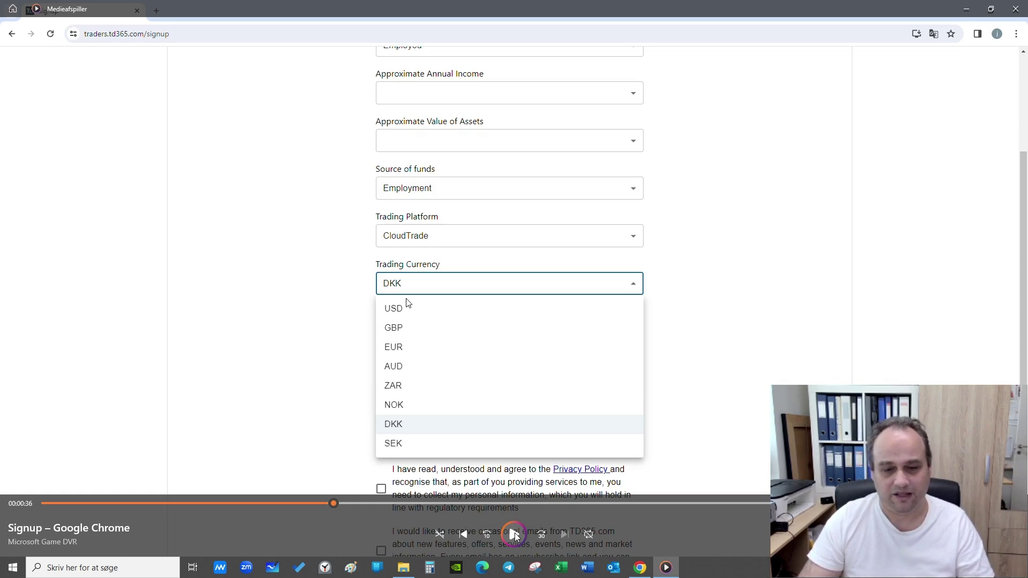
{"action": "left_click", "coordinate": [514, 534]}
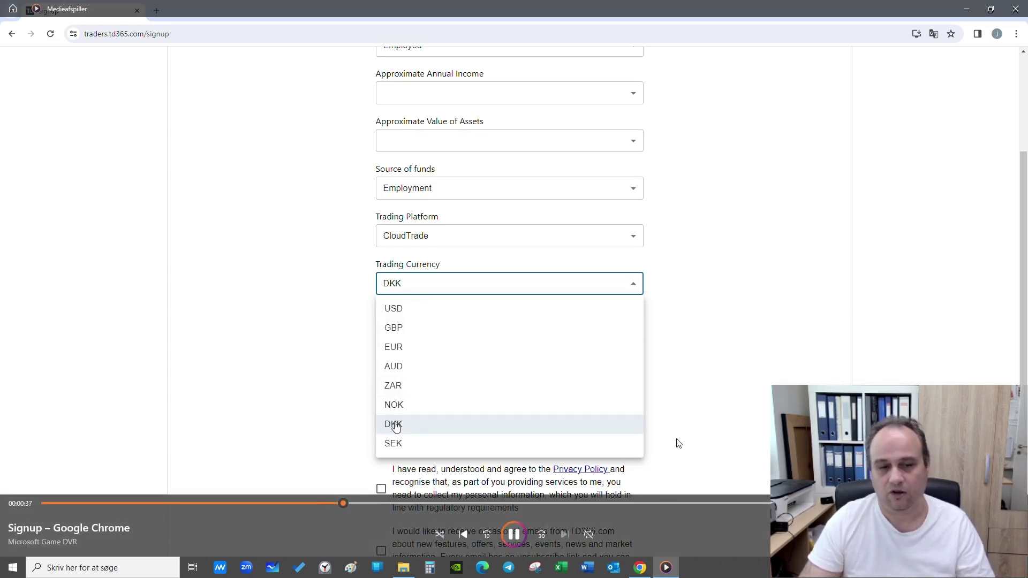
{"action": "left_click", "coordinate": [521, 530]}
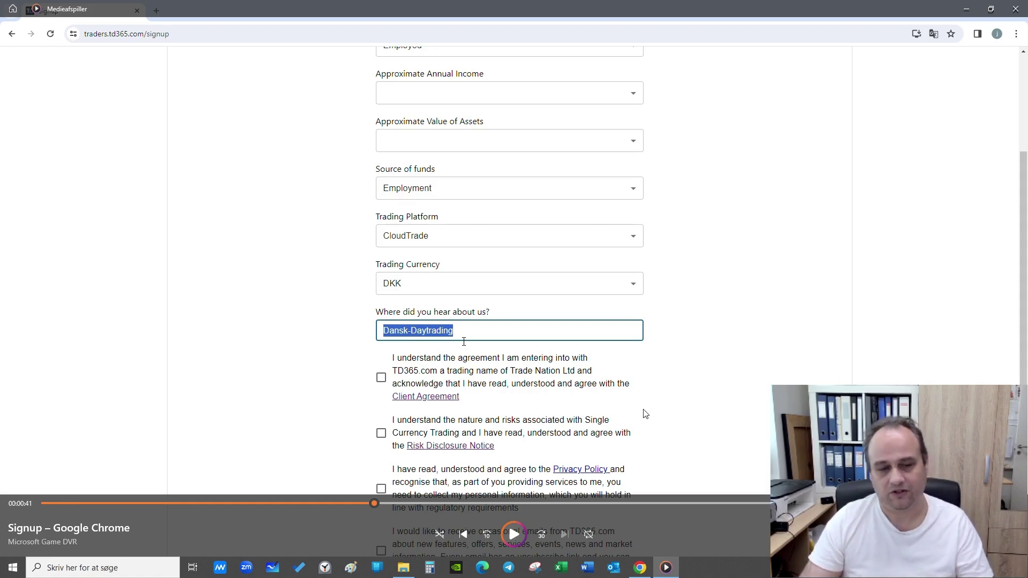
{"action": "left_click", "coordinate": [513, 535]}
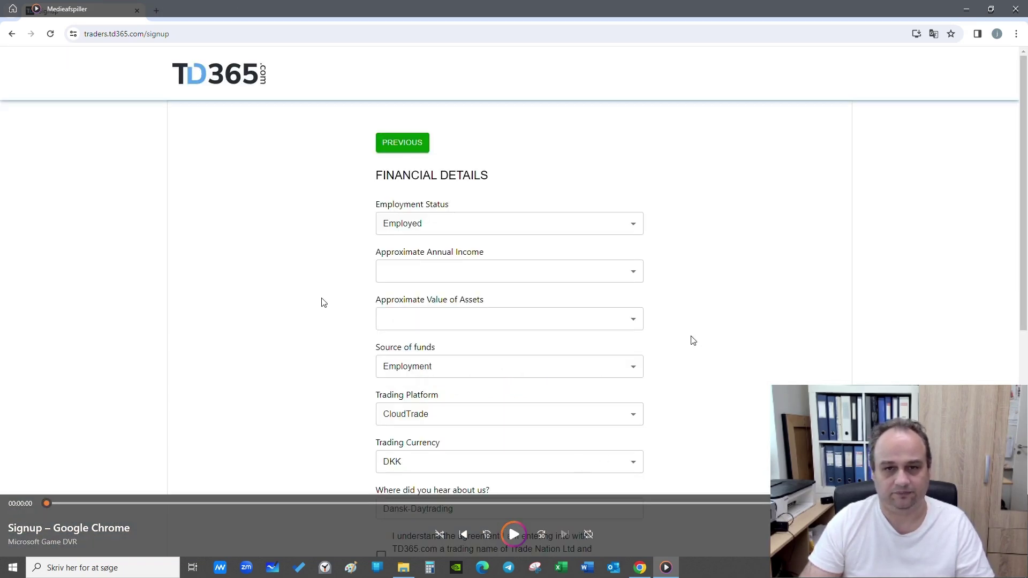
{"action": "key", "text": "alt"}
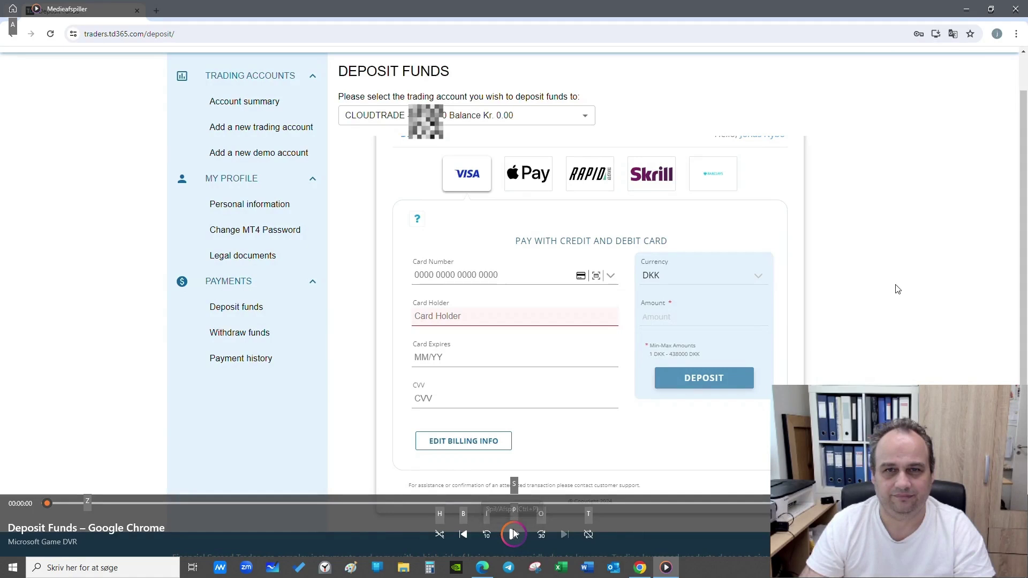